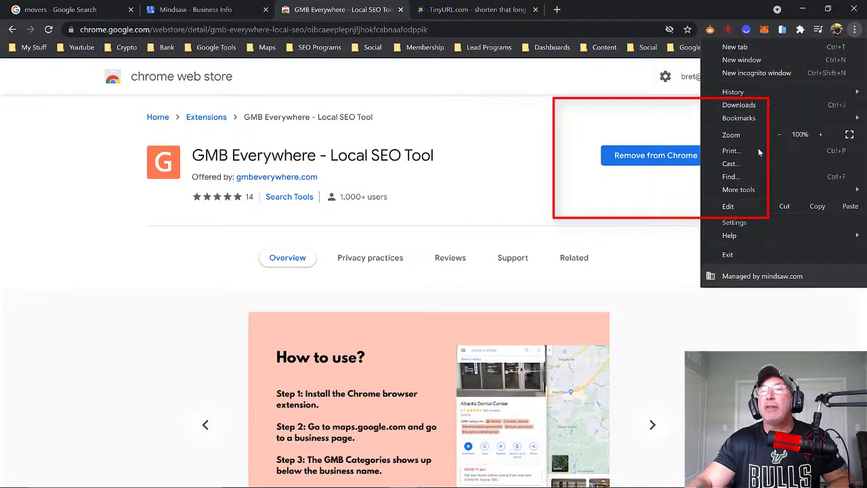
Step: Check the browser's installed extensions for GMB Everywhere - Local SEO Tool and close the extensions page
mouse_move(752, 190)
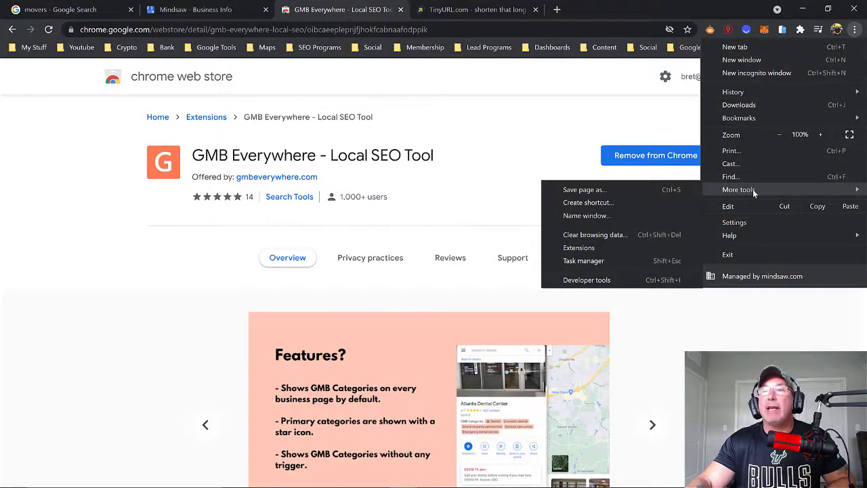
click(596, 248)
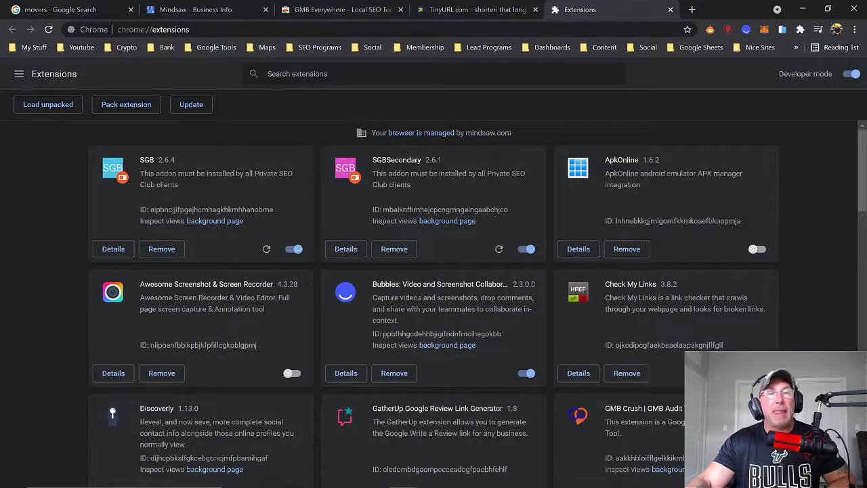
scroll(357, 300, down, 3)
scroll(357, 300, down, 1)
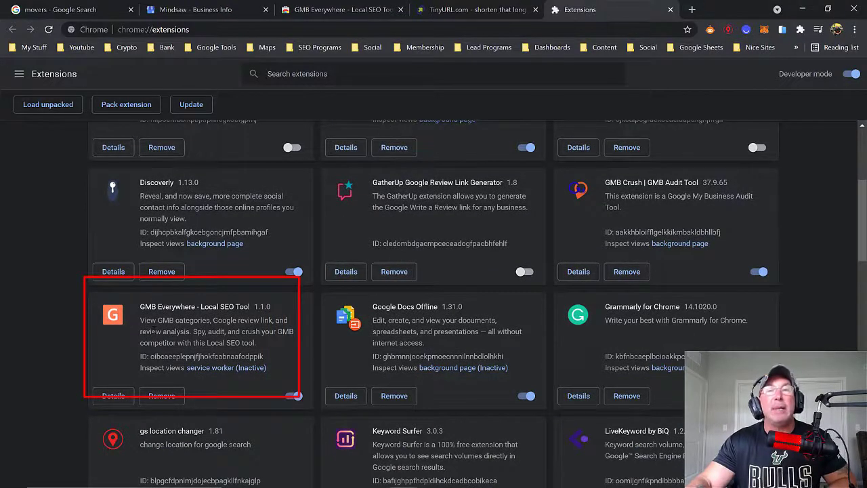
click(670, 11)
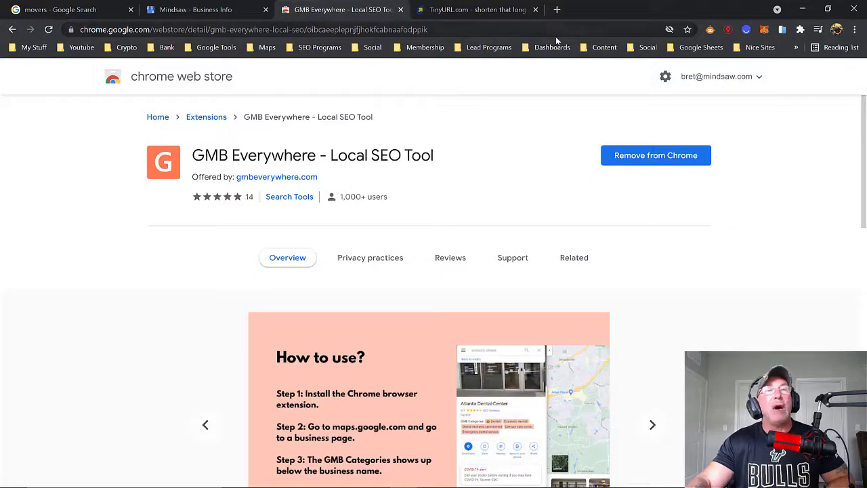
Step: Run the Google search for movers again and open the Two Men and a Truck listing from the local results
click(80, 11)
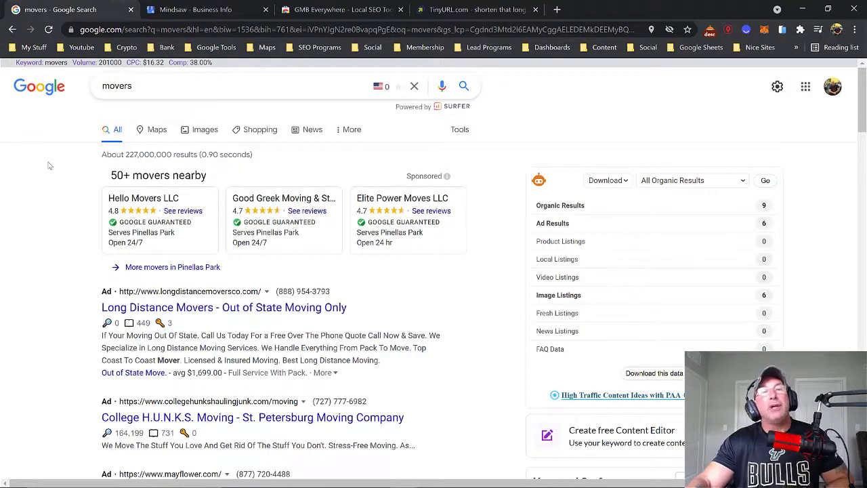
click(139, 86)
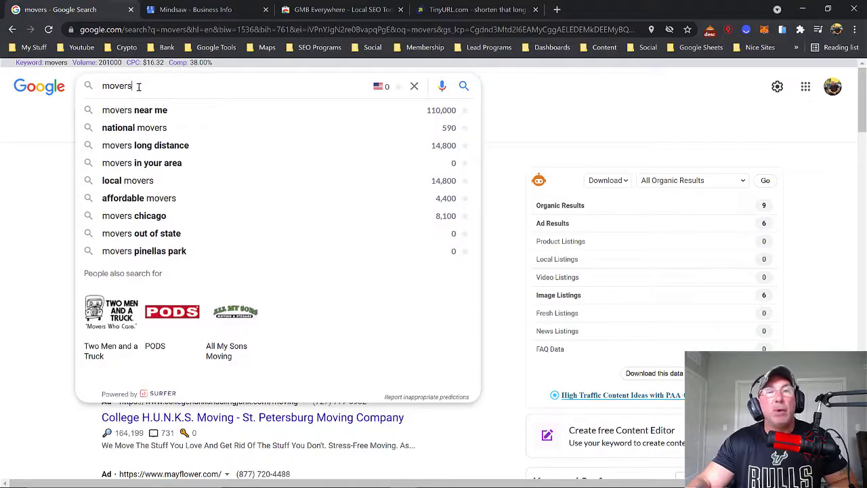
click(27, 167)
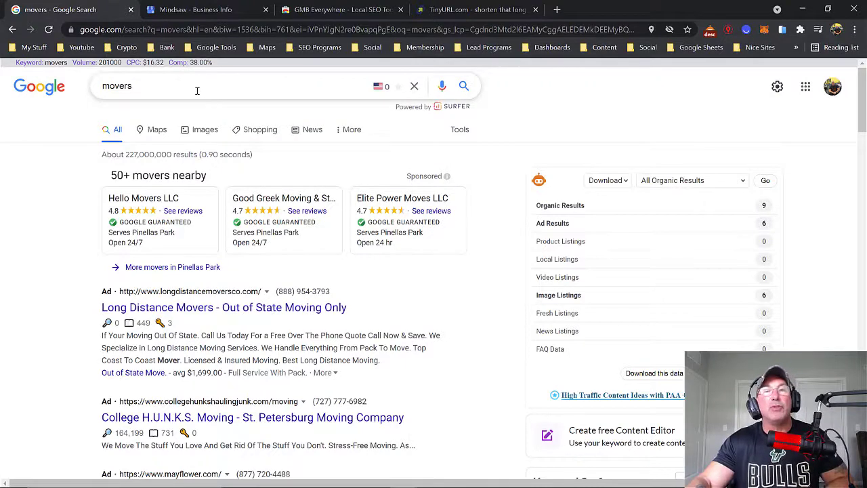
click(465, 87)
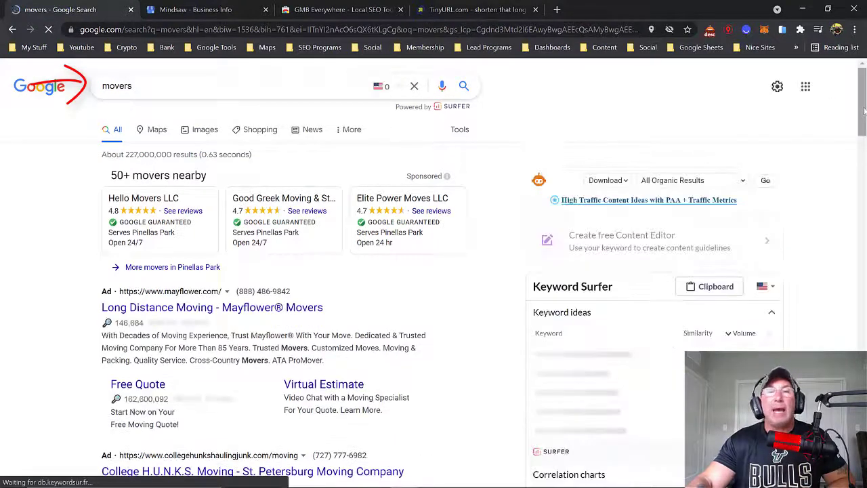
drag(864, 112, 844, 229)
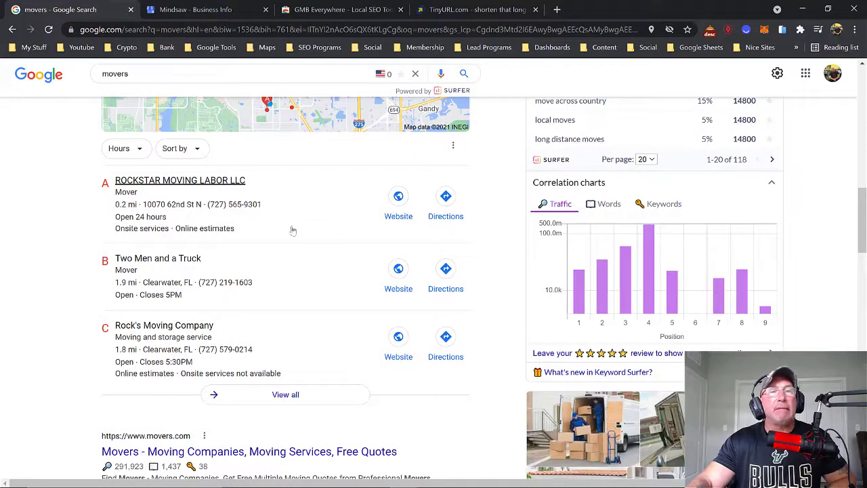
click(146, 261)
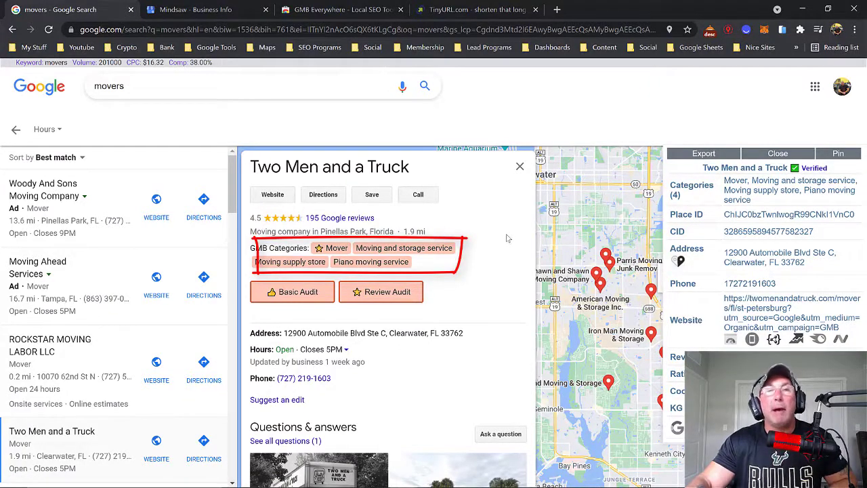
Step: View the categories on the Mindsaw business info page and the home moving services page on Two Men and a Truck's website
click(227, 14)
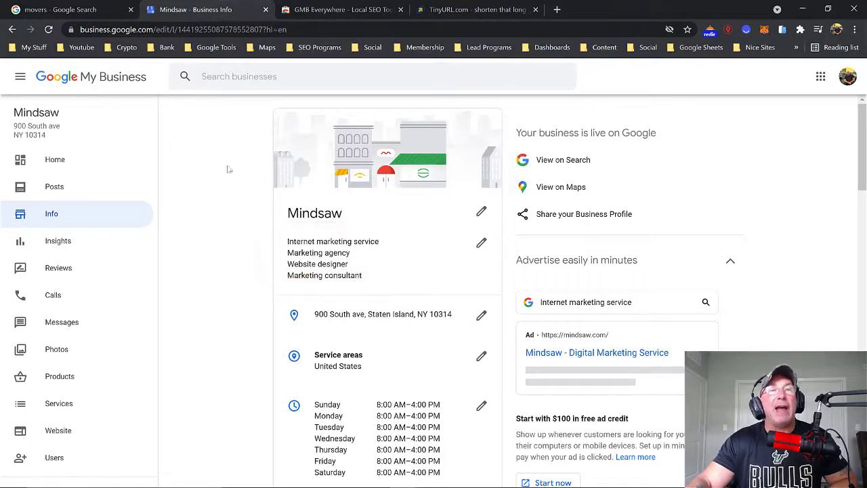
click(81, 10)
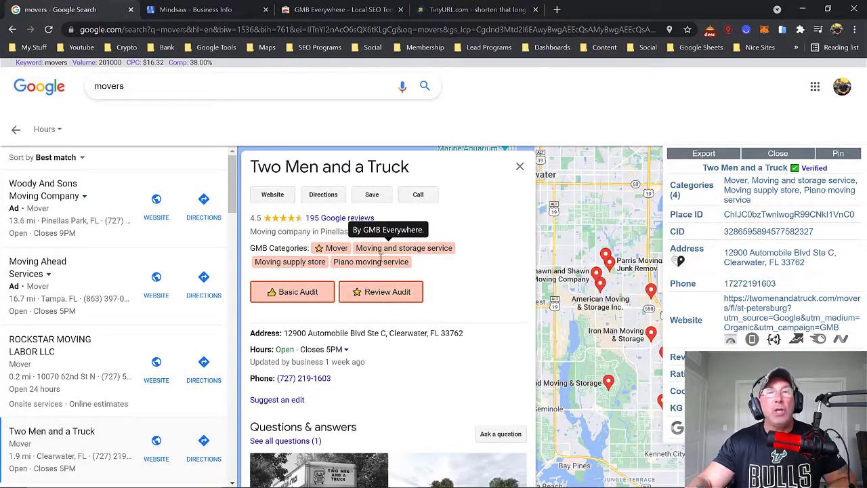
click(278, 196)
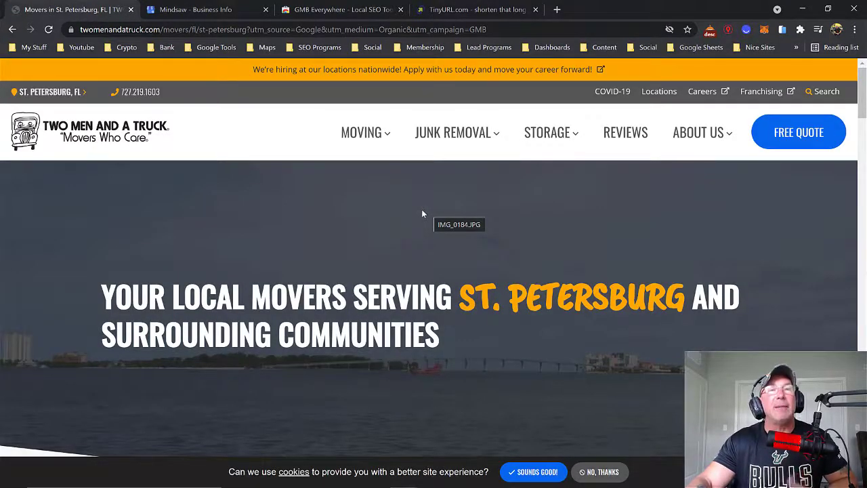
mouse_move(386, 132)
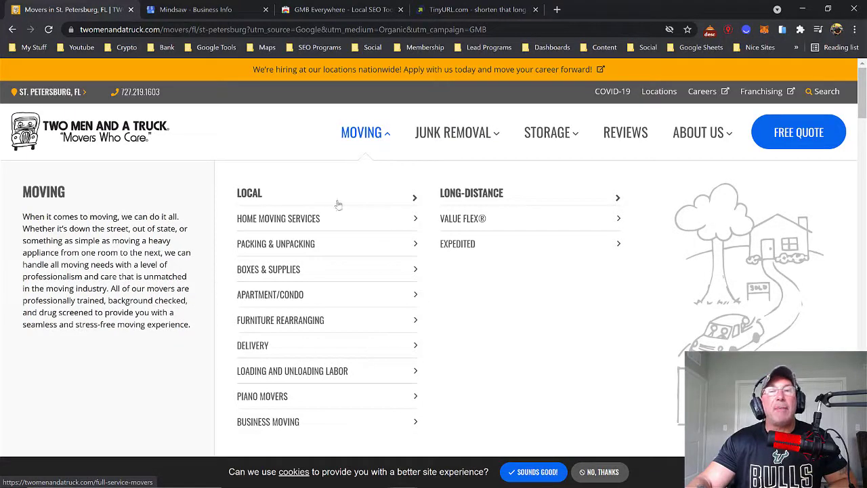
click(412, 220)
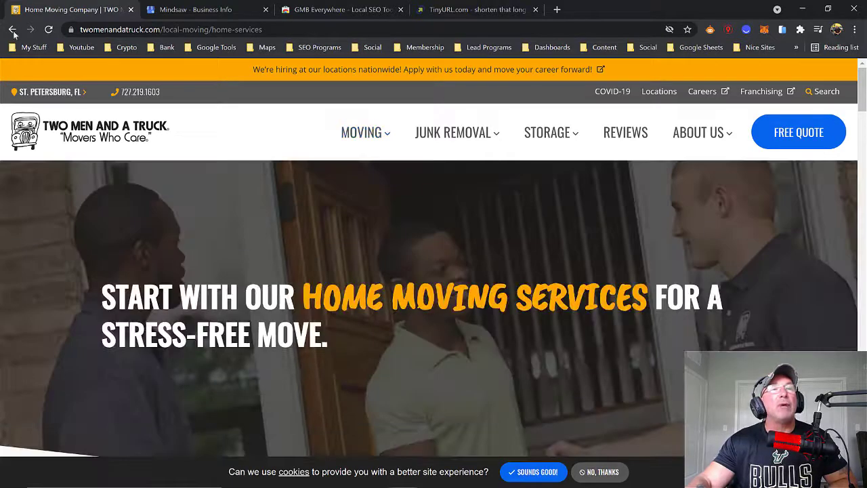
click(13, 30)
click(13, 30)
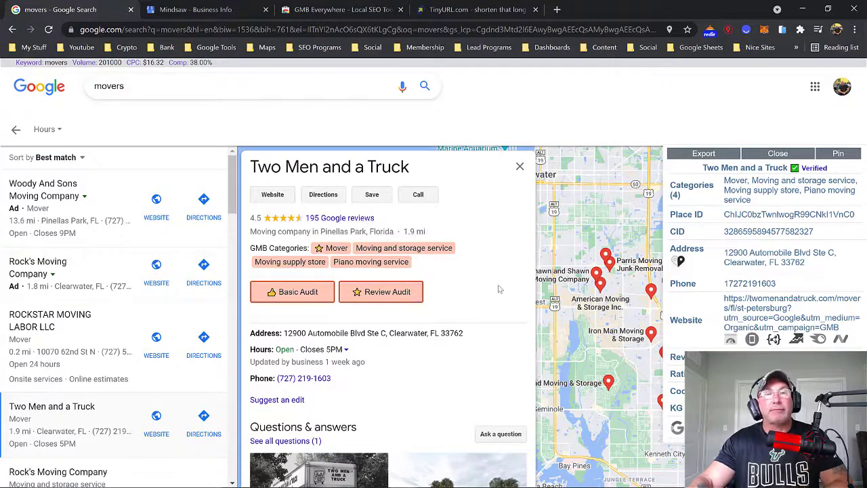
Step: Run the GMB Everywhere Basic Audit on Two Men and a Truck and check the website linked in the audit
scroll(477, 285, down, 1)
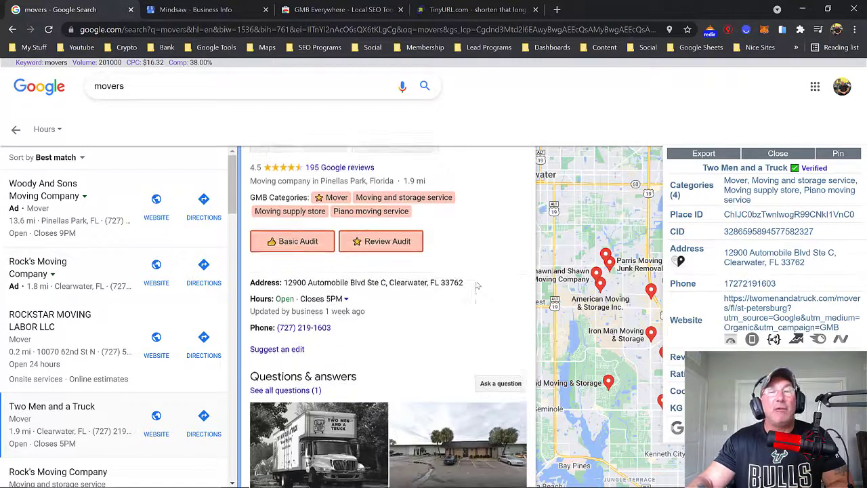
scroll(477, 286, up, 1)
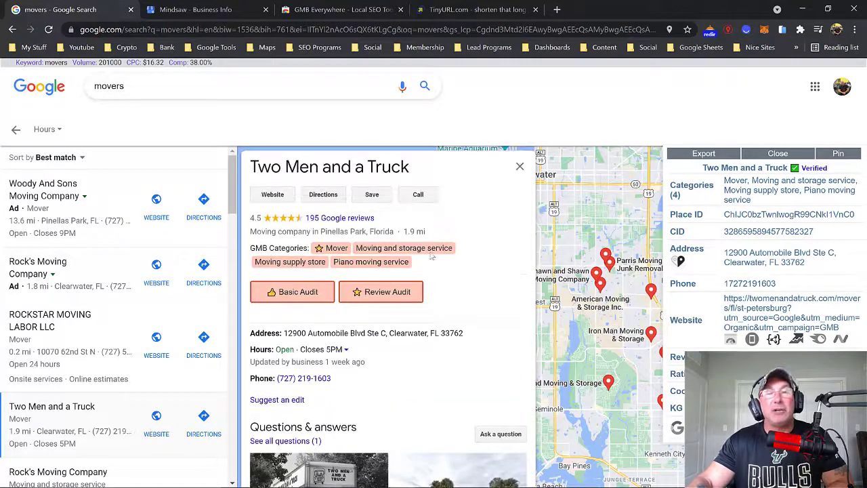
click(295, 292)
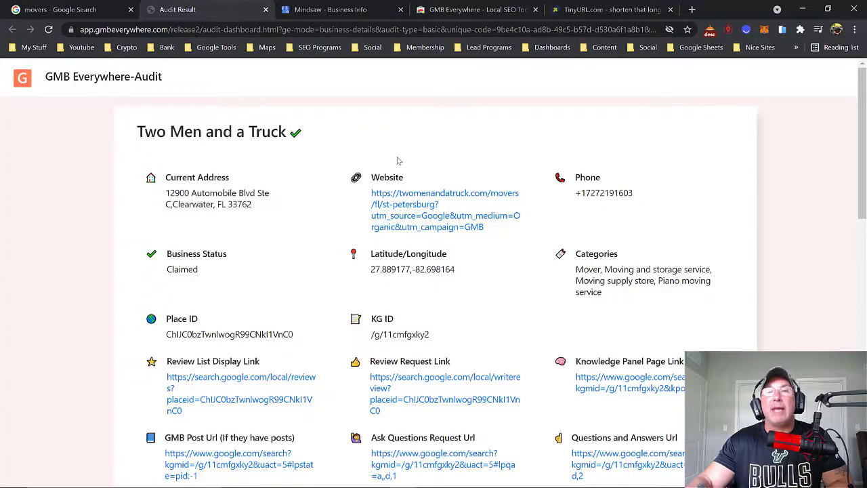
click(407, 216)
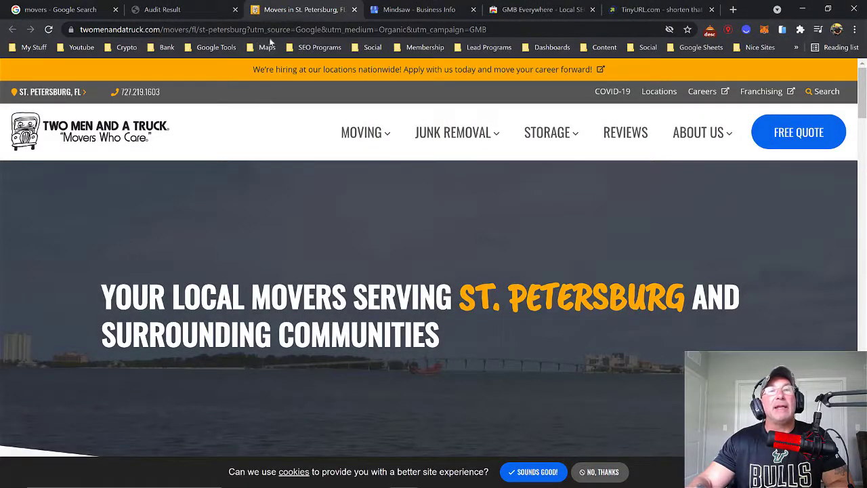
click(353, 10)
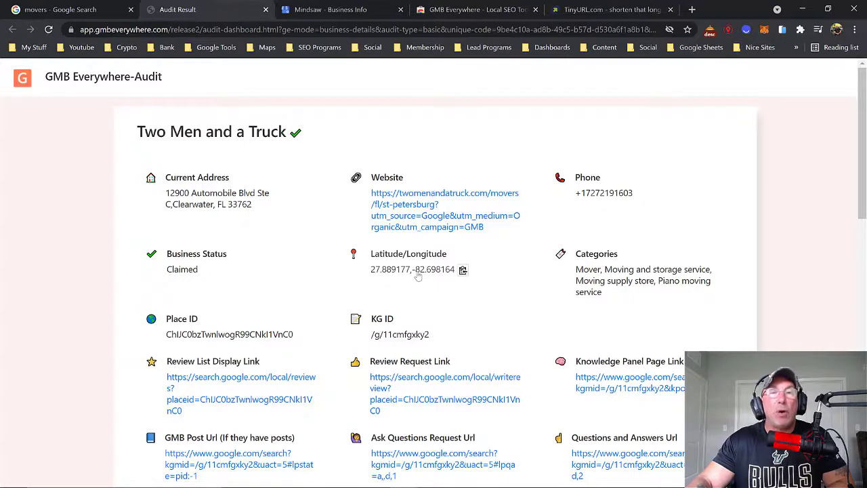
Step: Copy the latitude/longitude from the audit and search Google for 27.889177,-82.698164 in a new tab
click(463, 270)
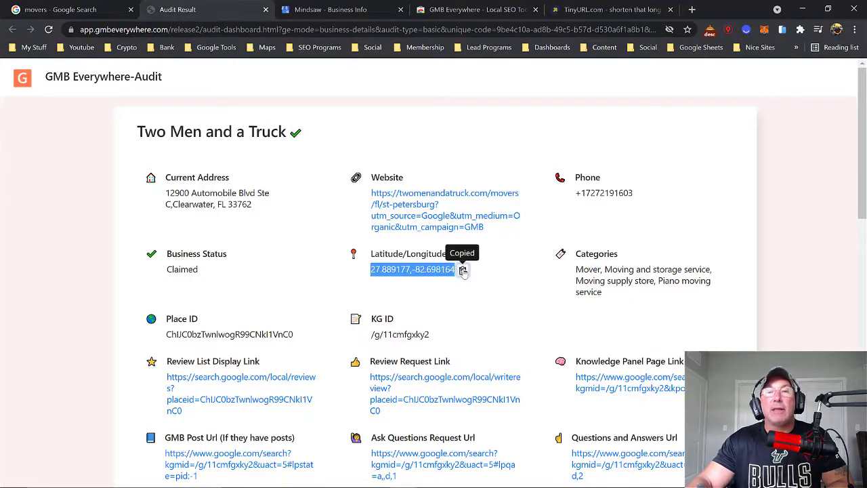
click(691, 9)
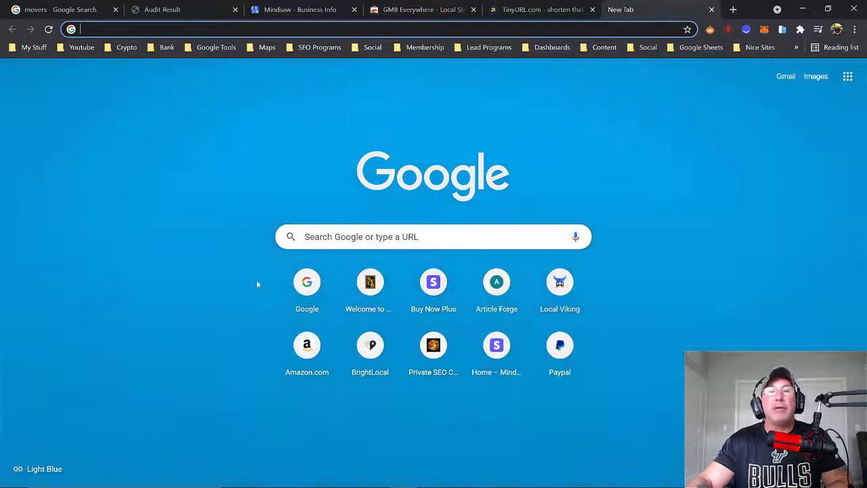
click(299, 283)
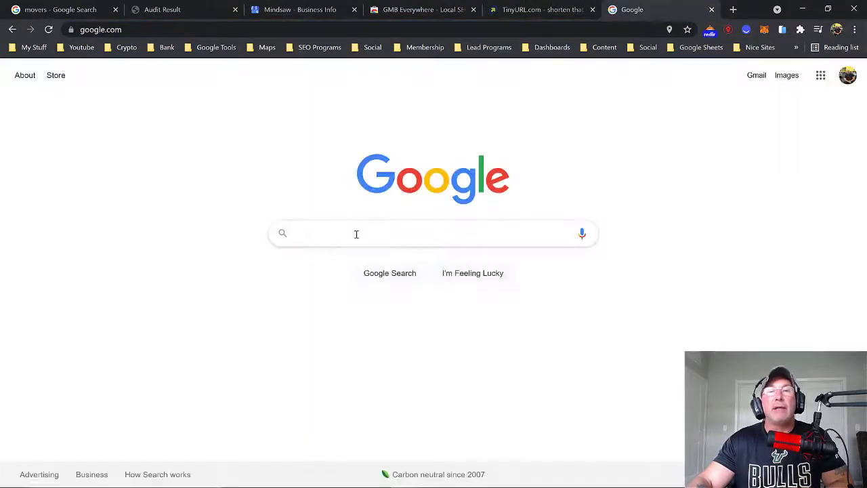
right_click(356, 234)
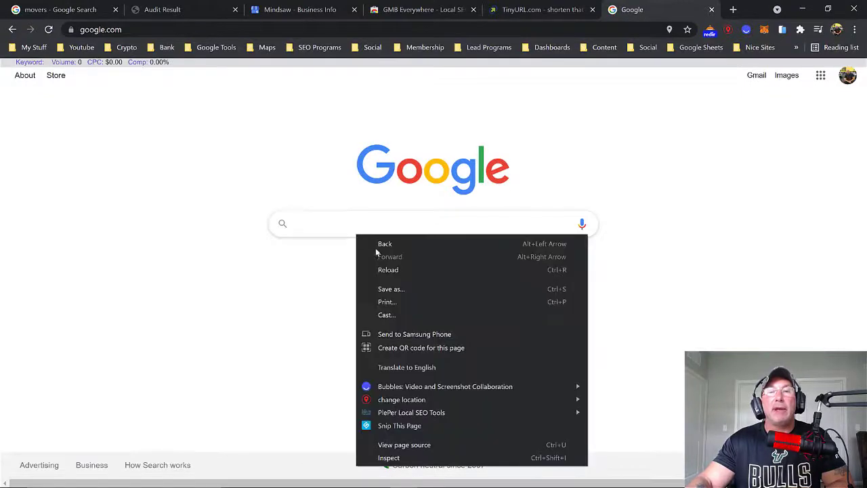
click(327, 225)
right_click(325, 222)
click(353, 307)
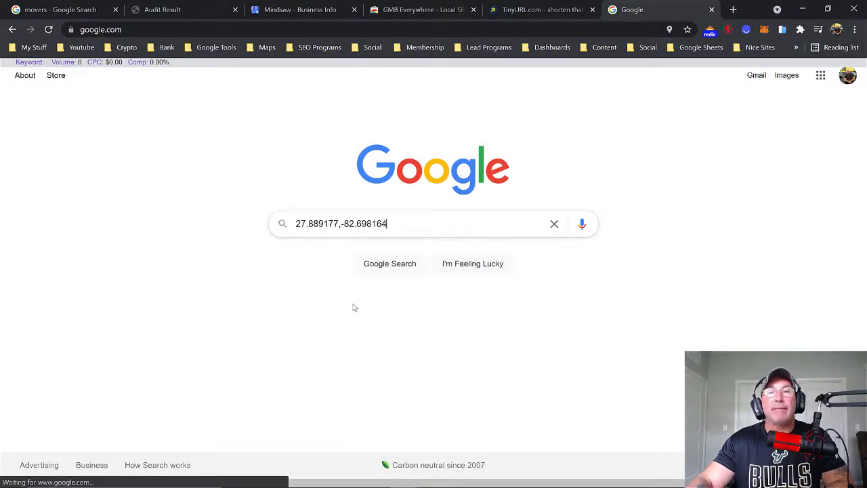
key(Return)
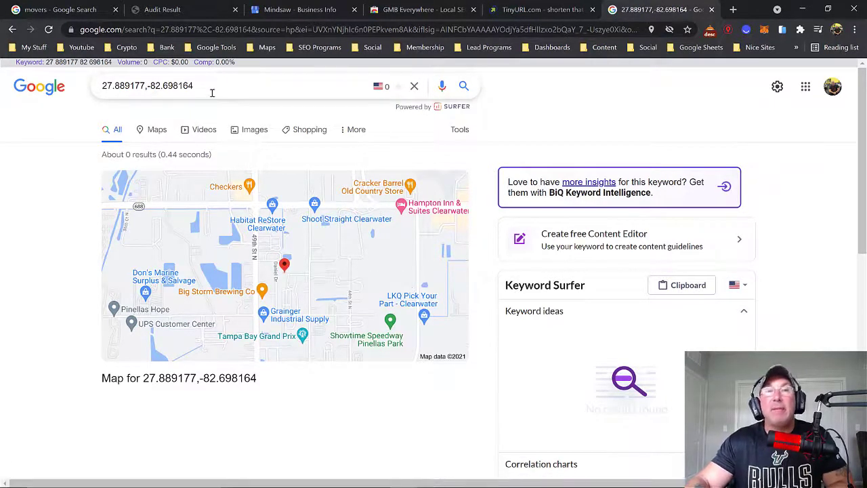
Step: Copy the full web address of the coordinates' Google search results page
drag(208, 86, 99, 86)
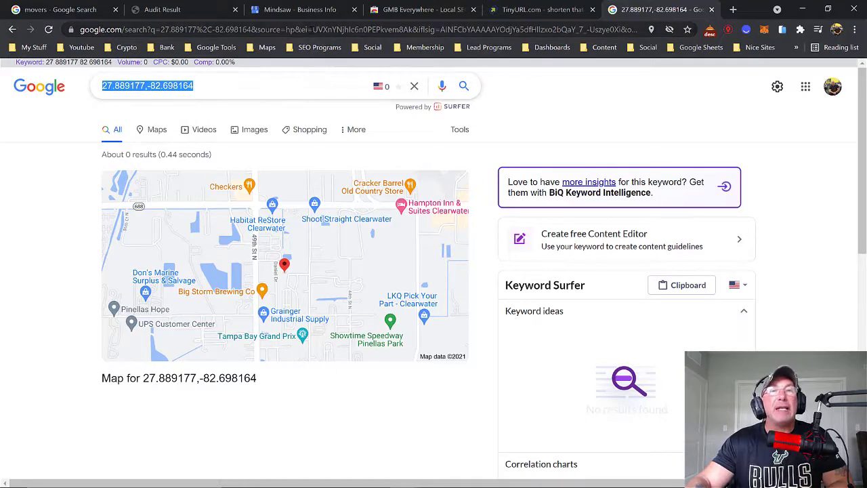
click(311, 30)
right_click(311, 30)
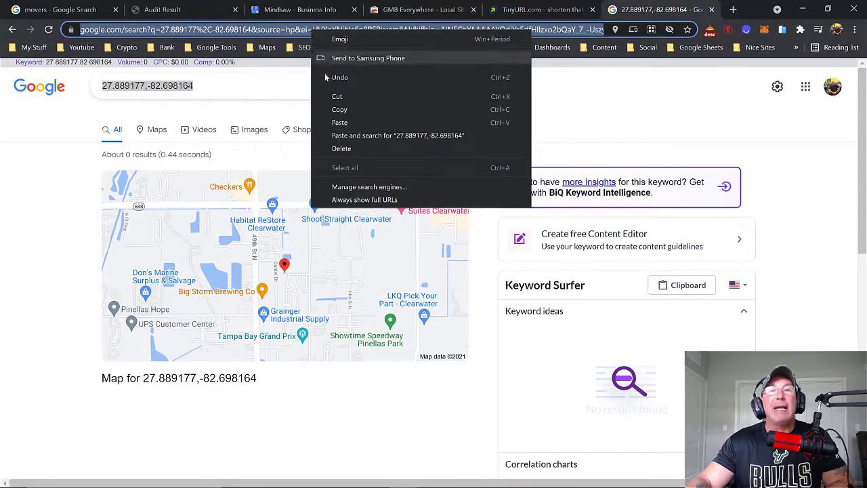
click(333, 113)
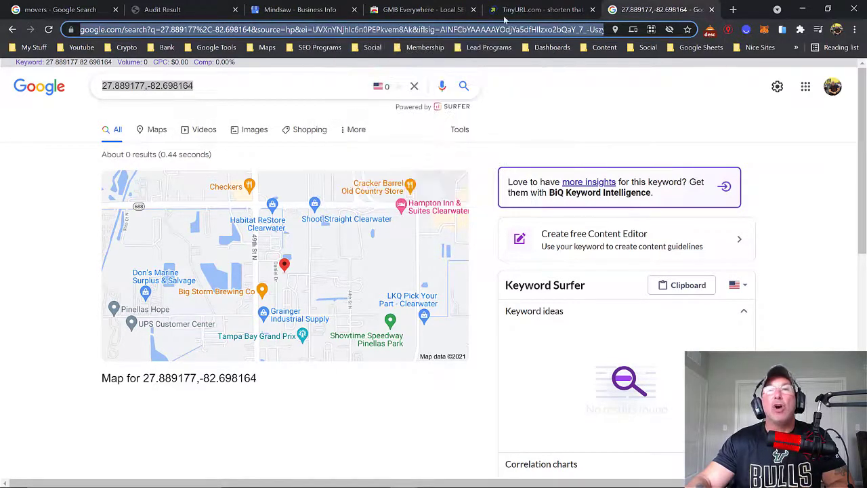
Step: Shorten the copied Google search address of the coordinates with TinyURL and select the resulting short link
click(528, 10)
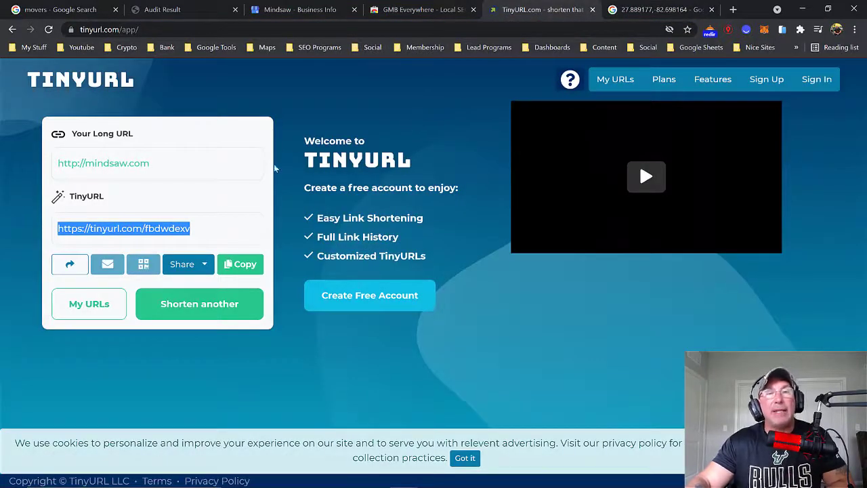
click(168, 167)
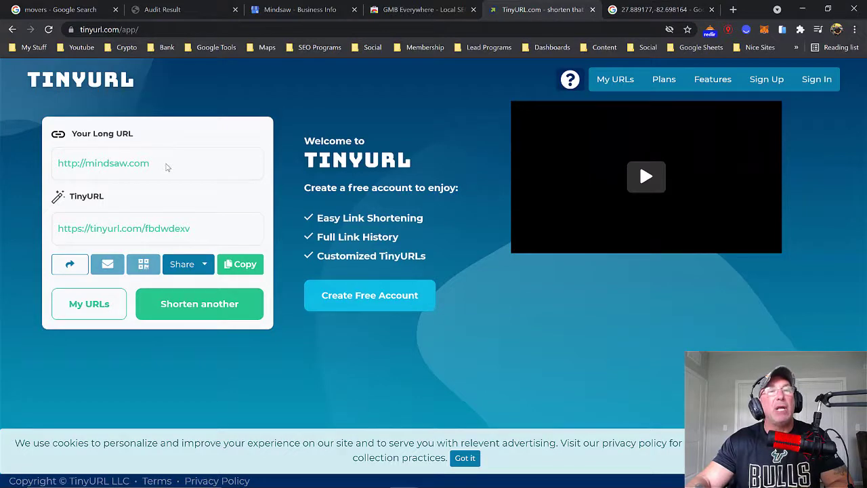
click(178, 236)
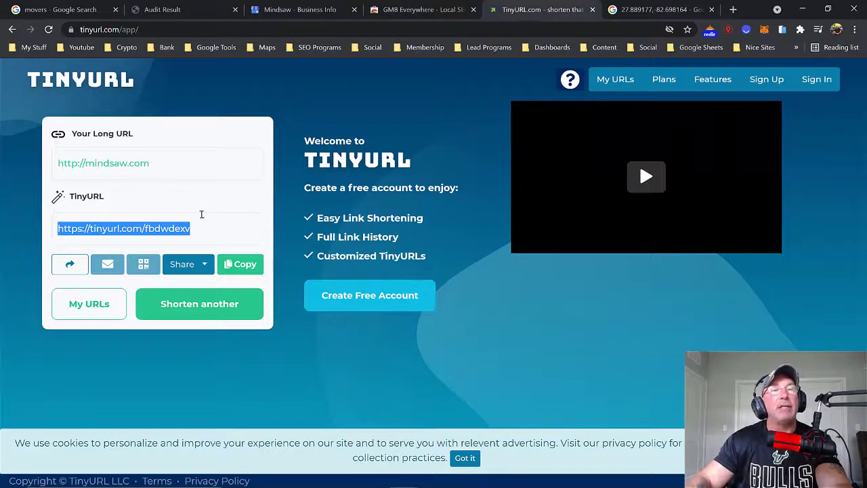
click(201, 225)
click(207, 304)
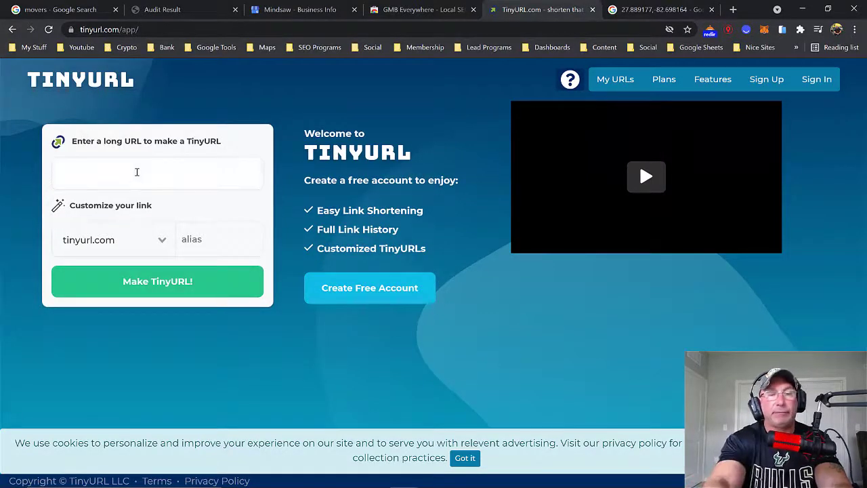
click(137, 172)
key(ctrl+v)
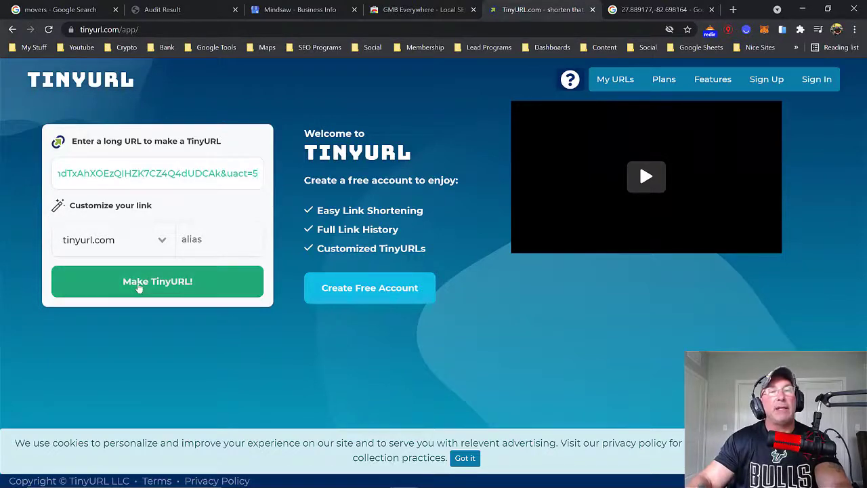
click(138, 288)
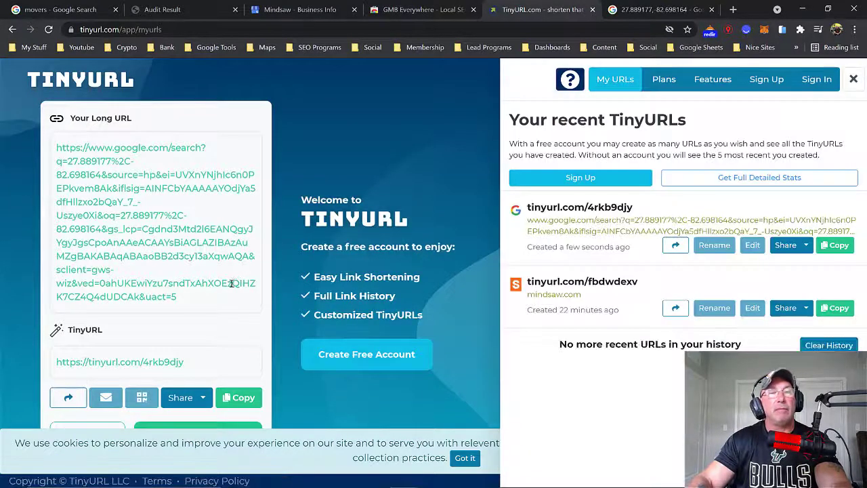
click(189, 361)
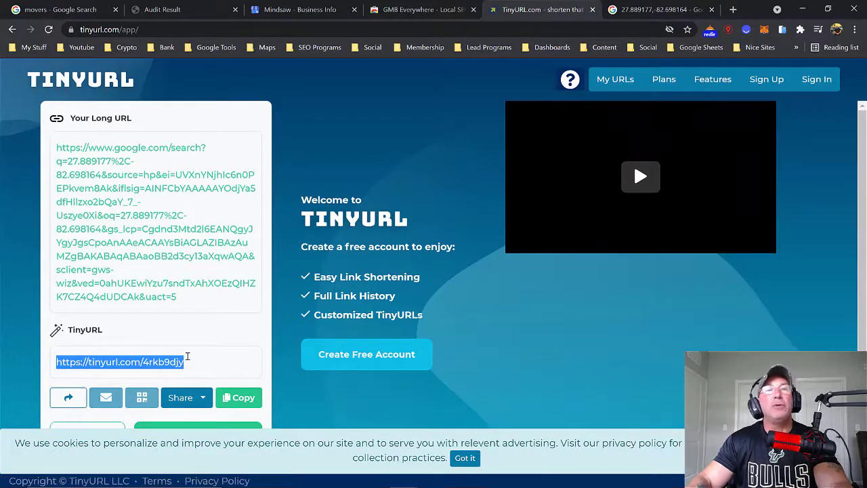
Step: Return to the Two Men and a Truck audit result and examine its categories, Place ID and KG ID
click(640, 9)
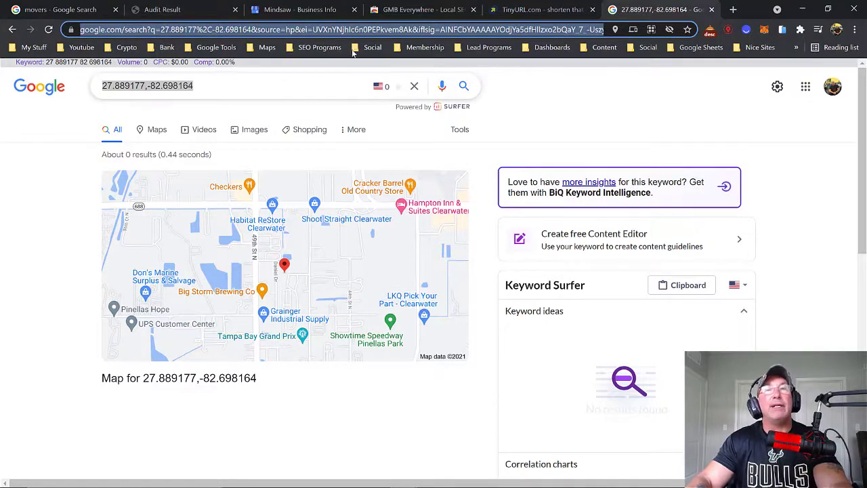
click(211, 12)
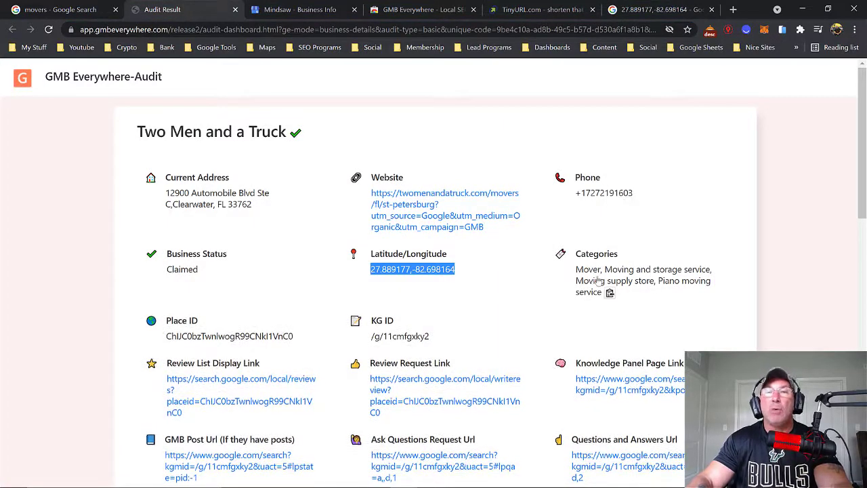
scroll(829, 238, down, 1)
scroll(830, 238, down, 1)
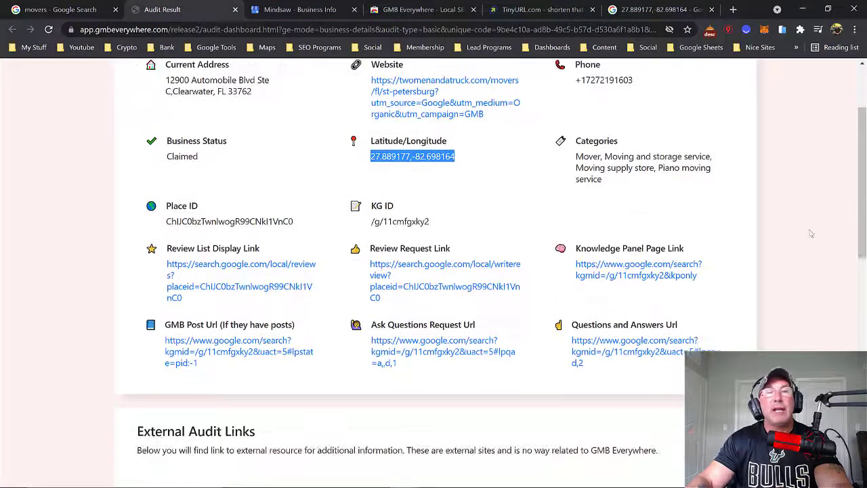
mouse_move(220, 223)
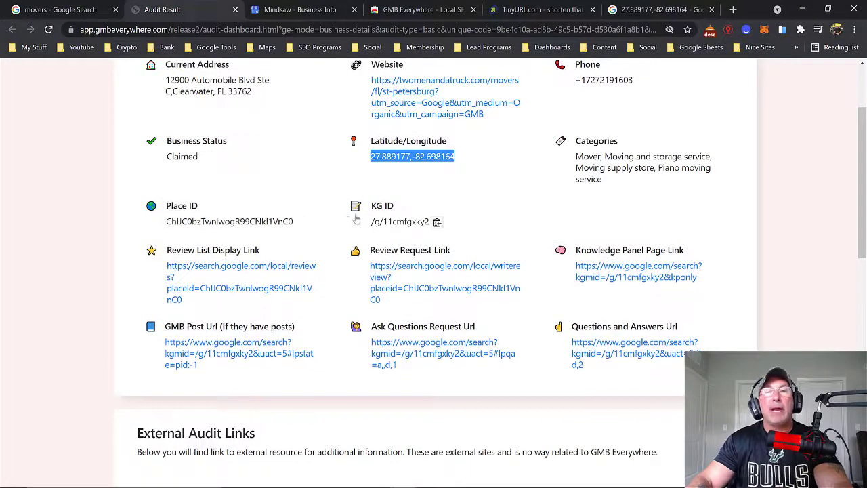
mouse_move(376, 215)
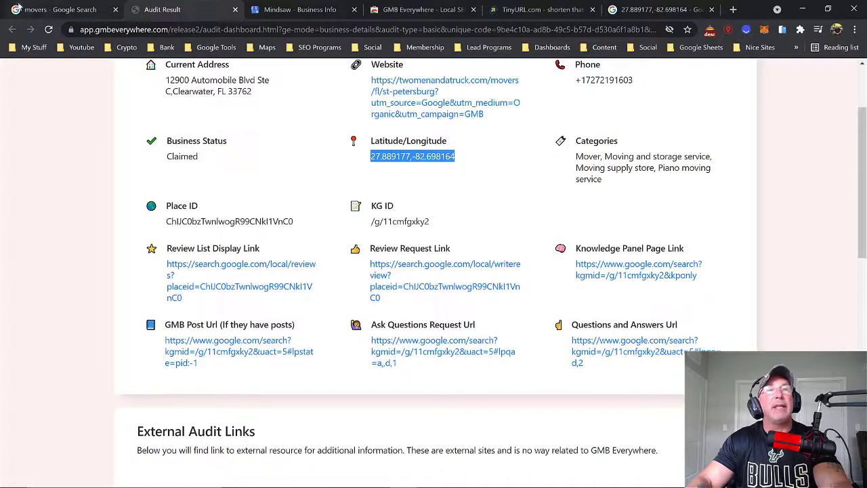
Step: Check the review summary on the Two Men and a Truck listing in the movers search, and return to the audit's review links
click(41, 13)
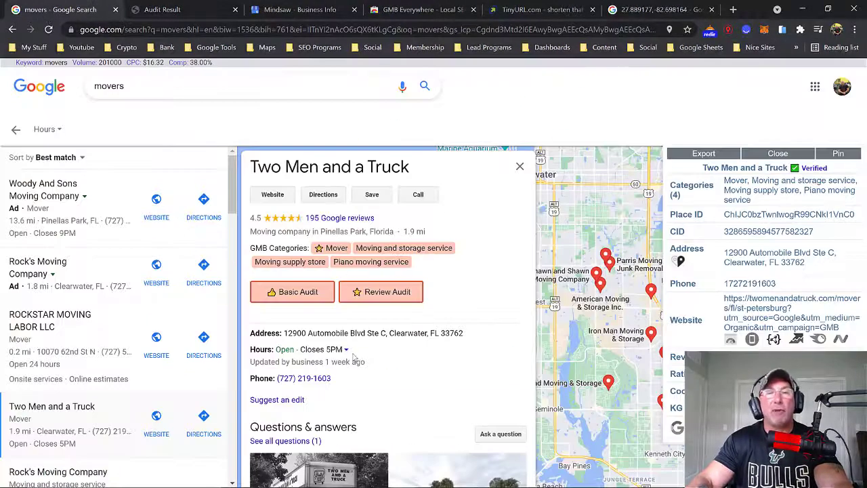
scroll(353, 349, down, 4)
scroll(353, 348, up, 4)
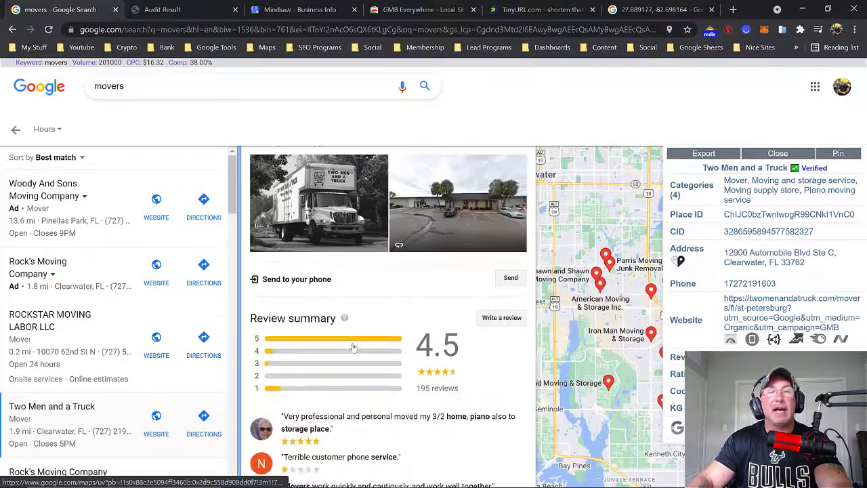
click(163, 8)
scroll(346, 200, down, 1)
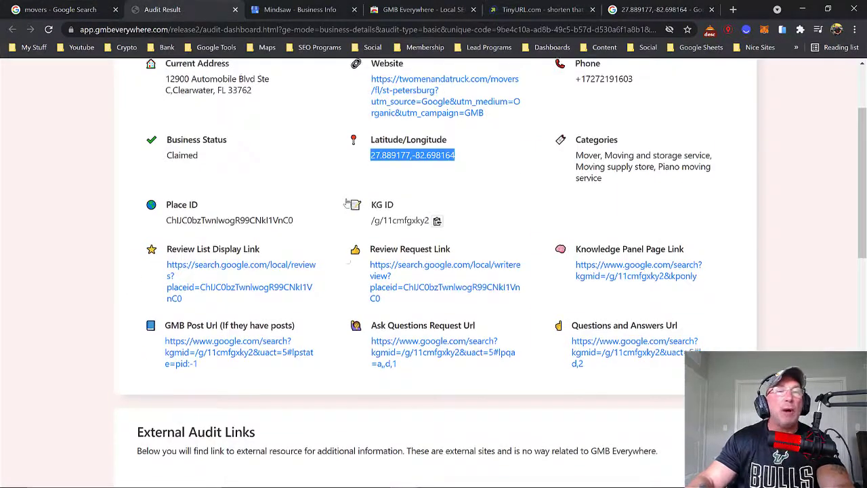
scroll(346, 200, up, 1)
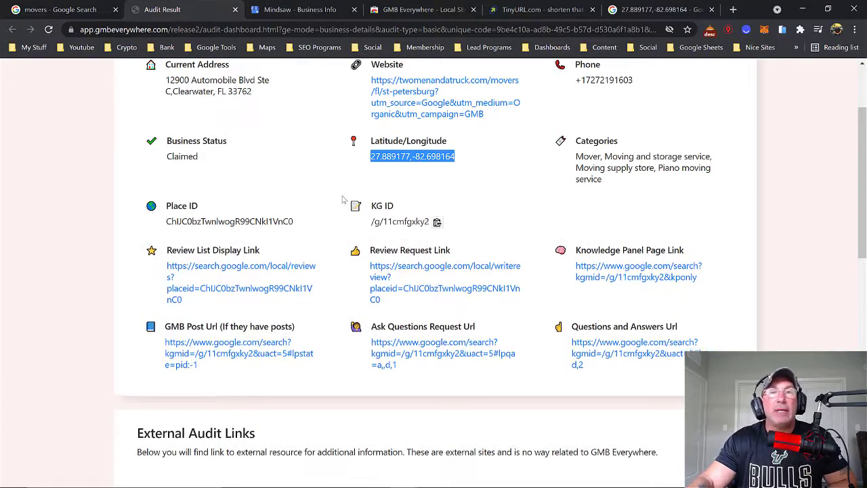
scroll(342, 199, up, 2)
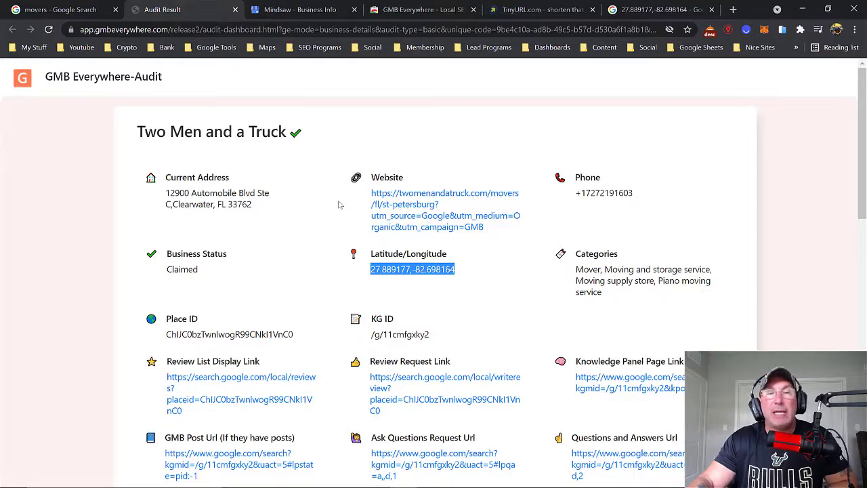
scroll(339, 205, down, 2)
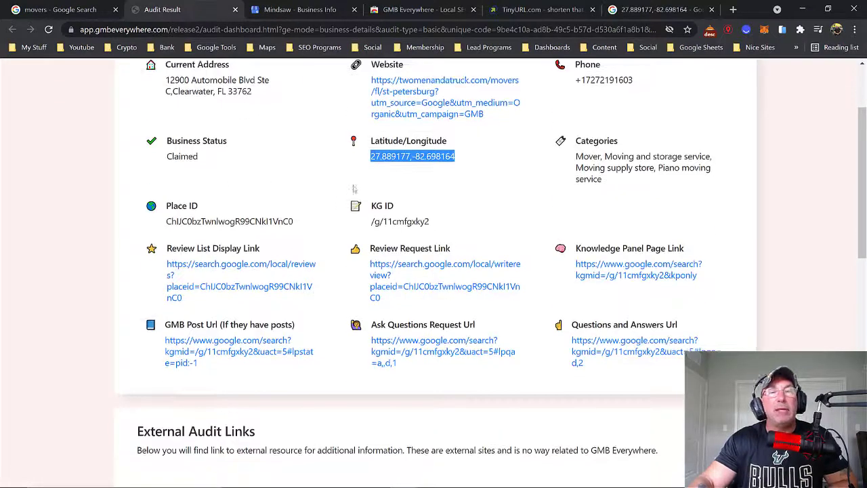
scroll(326, 214, down, 1)
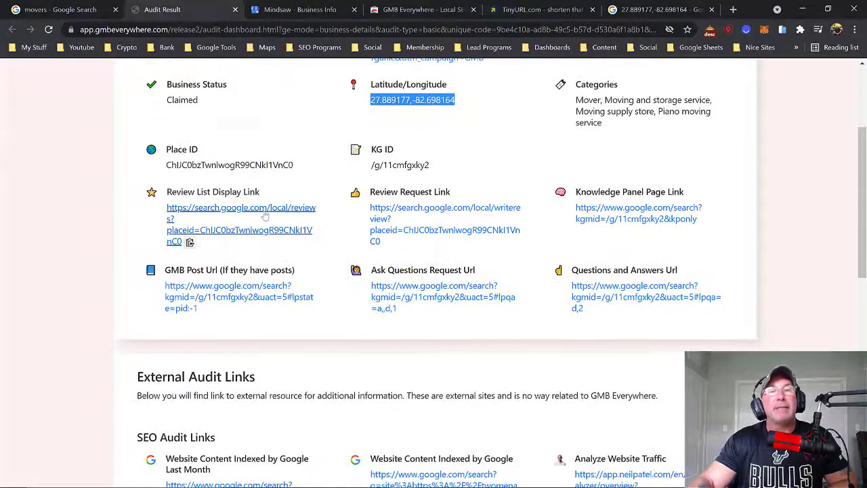
Step: View the pages behind the audit's Review List Display Link and Review Request Link, closing the review form's tab
click(265, 214)
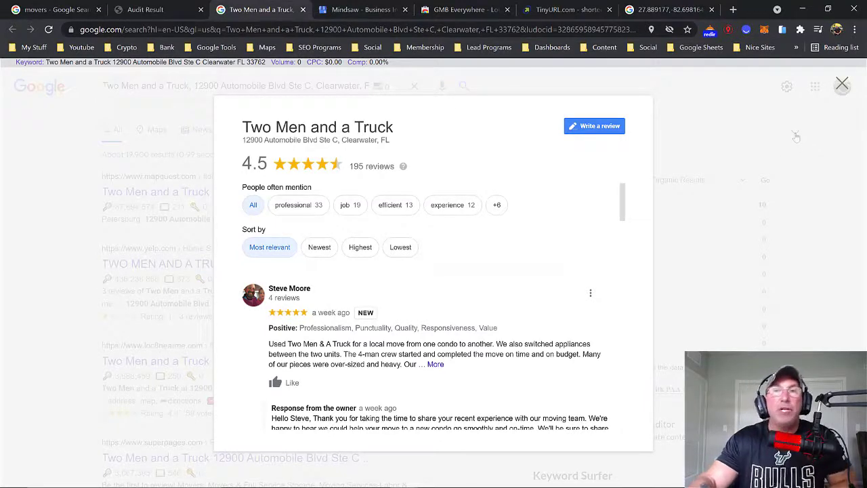
click(841, 85)
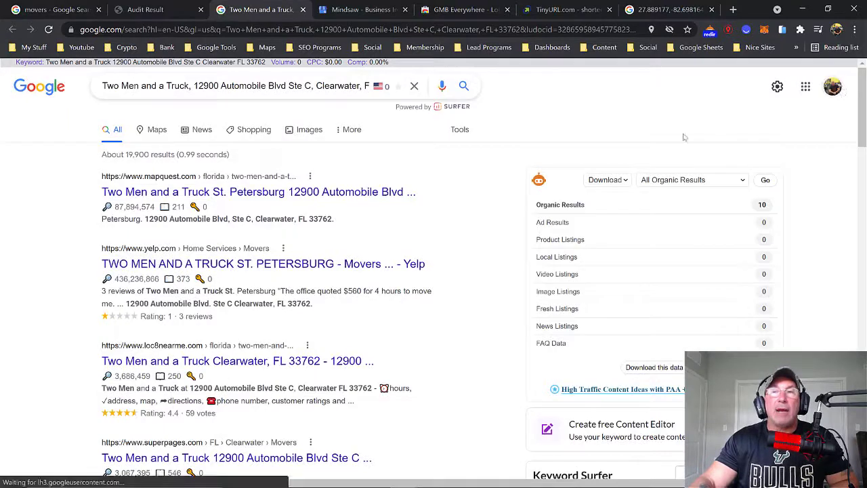
click(166, 12)
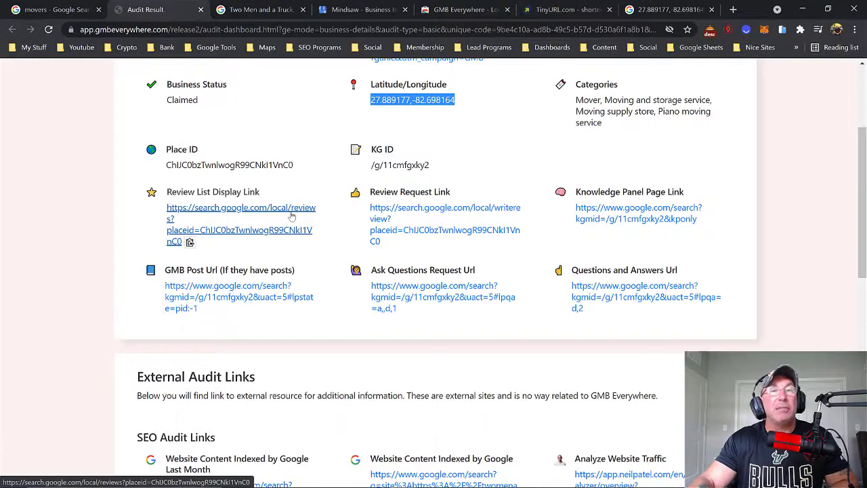
click(456, 207)
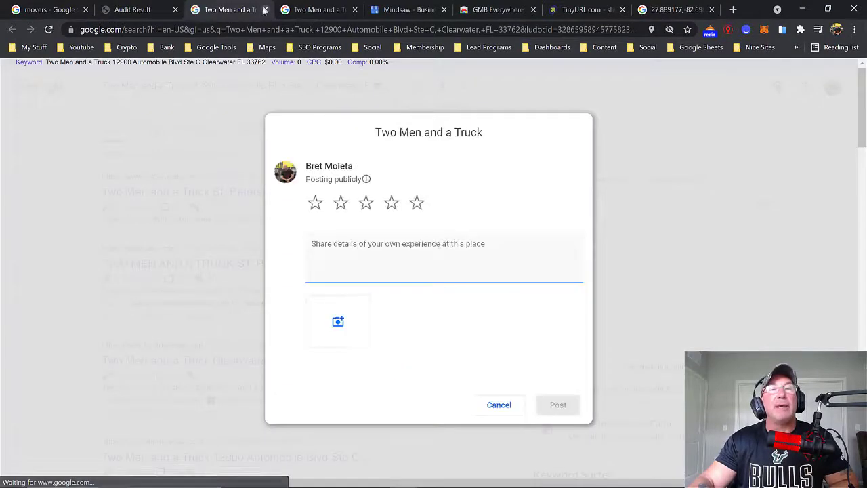
click(264, 10)
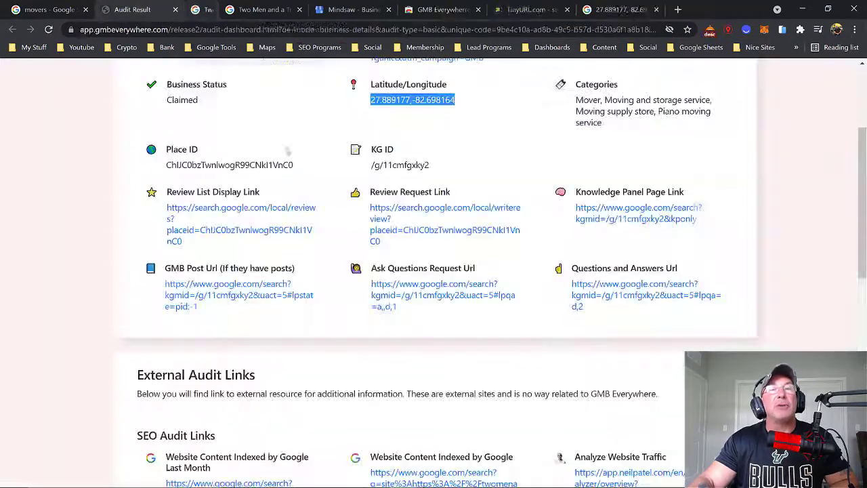
Step: Open the audit's GMB Post Url and select the web address of the business updates page
click(256, 286)
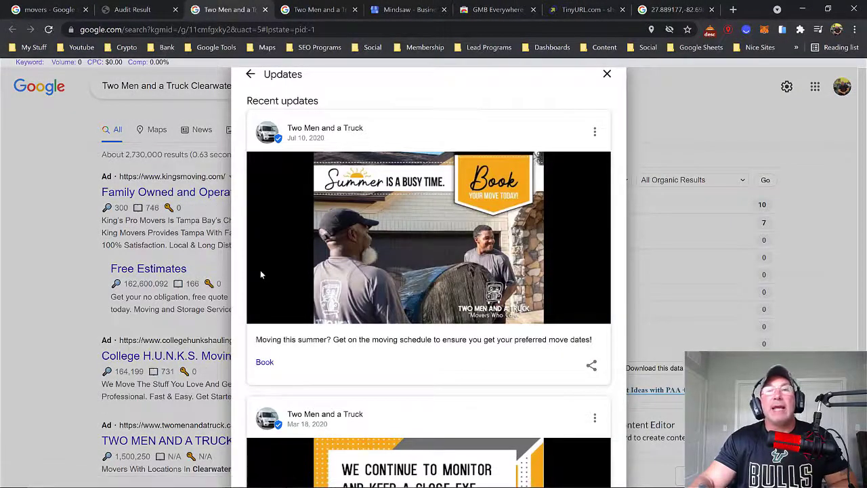
click(335, 32)
right_click(299, 31)
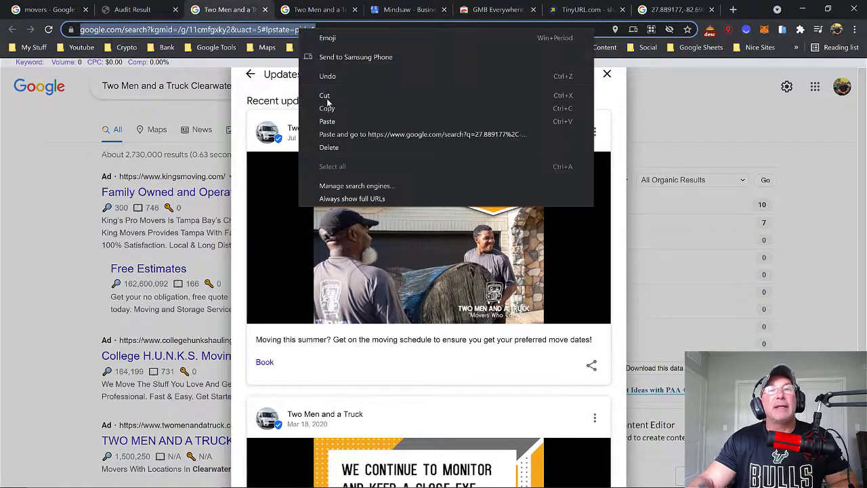
click(613, 101)
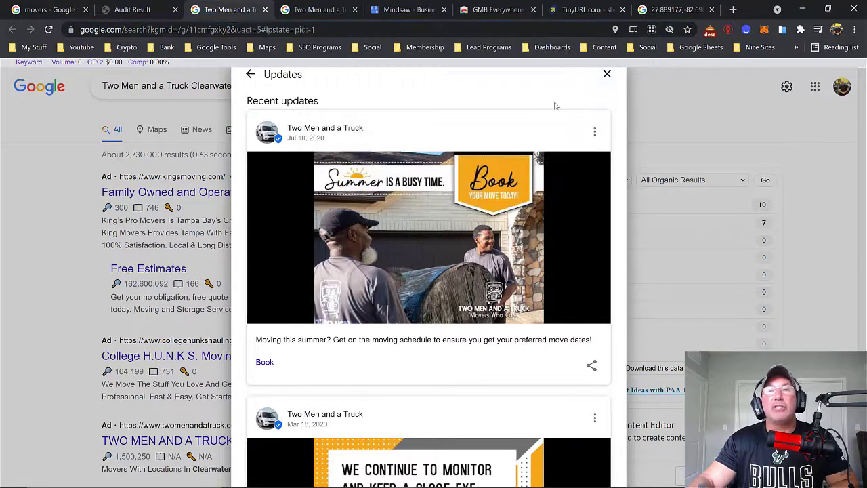
Step: Copy the share link of the Jul 10, 2020 update from Two Men and a Truck and close the sharing options
click(591, 365)
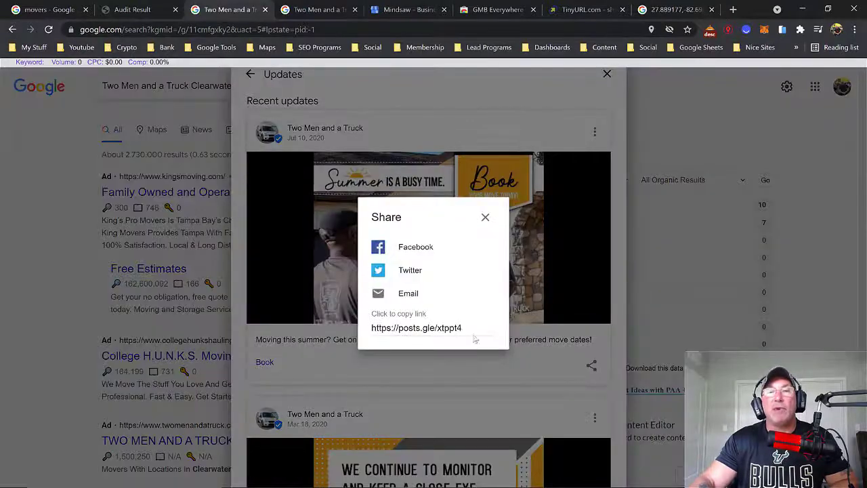
click(380, 329)
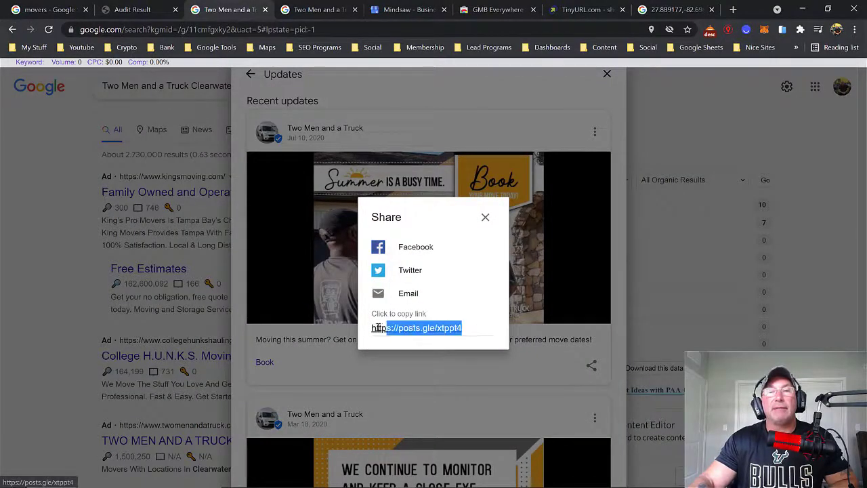
right_click(387, 329)
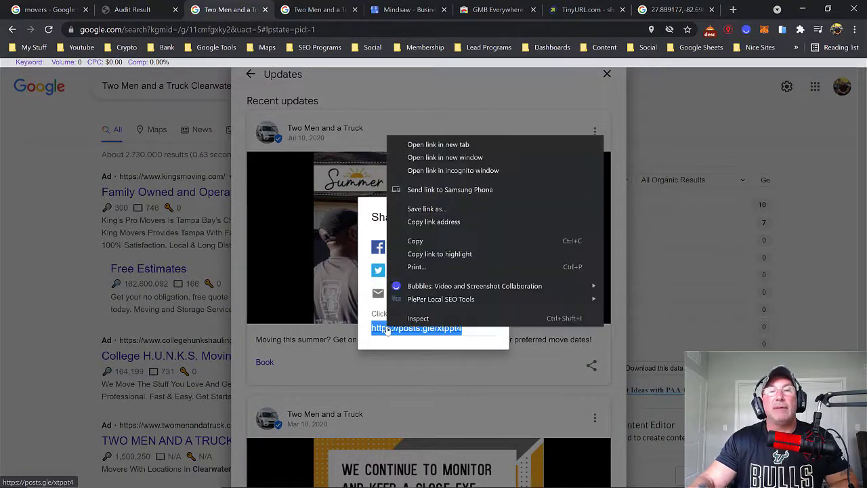
click(406, 240)
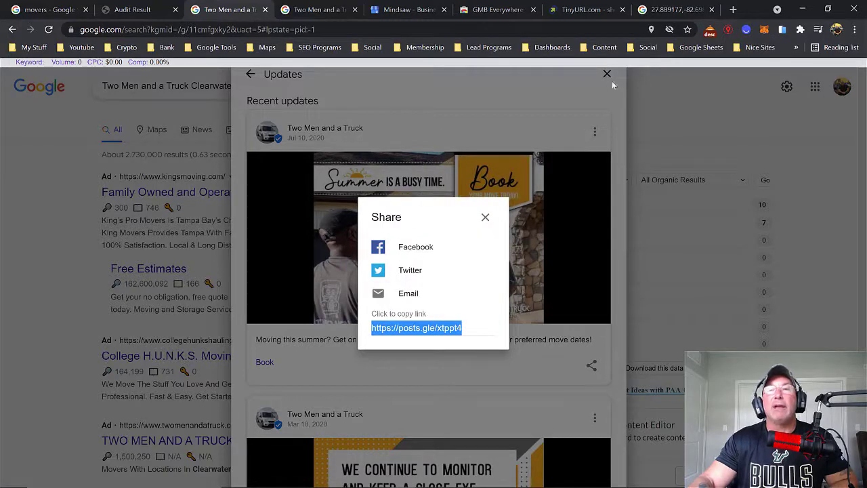
click(485, 218)
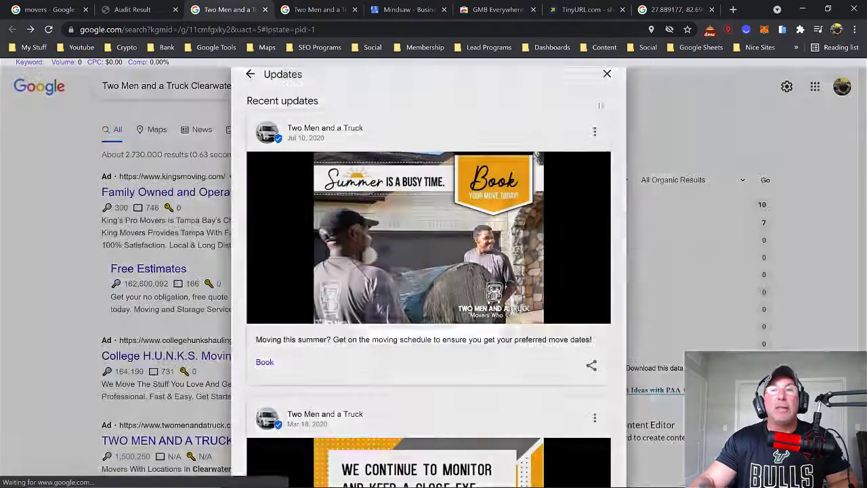
Step: Close the business updates and return to the audit result to examine its question links and External Audit Links section
click(607, 74)
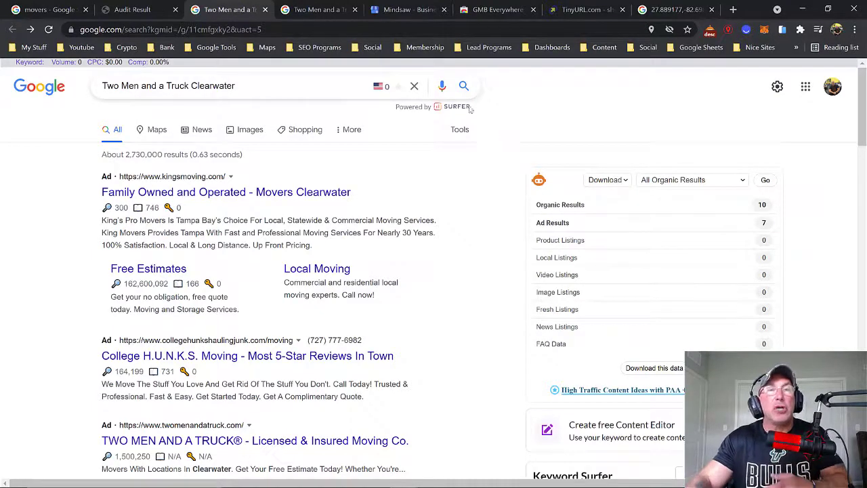
click(150, 15)
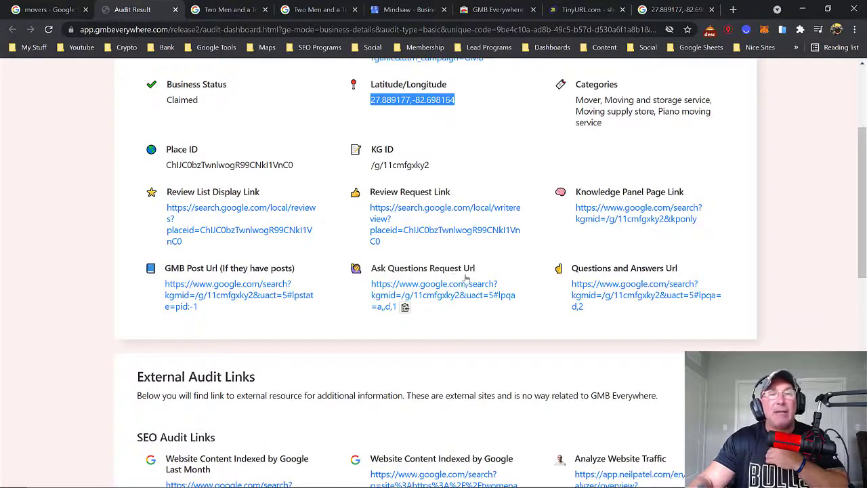
scroll(466, 279, down, 1)
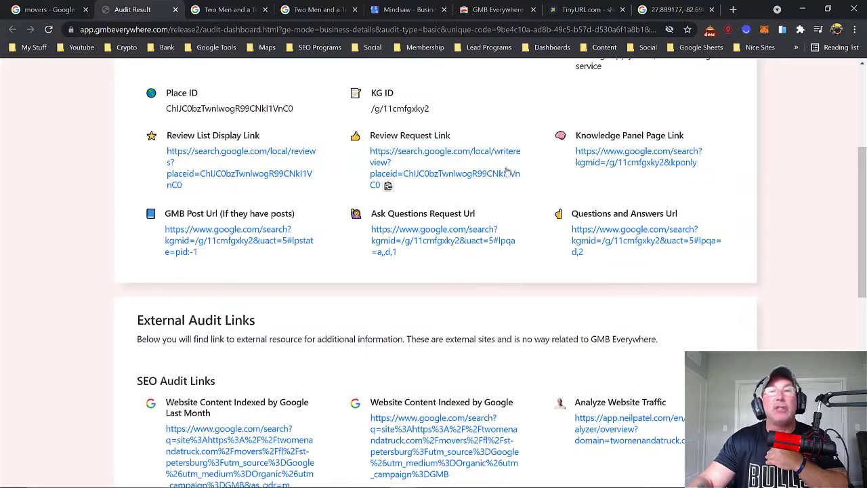
Step: Open the audit's Knowledge Panel Page Link and copy the web address of the page it leads to
scroll(503, 172, up, 2)
scroll(500, 177, up, 2)
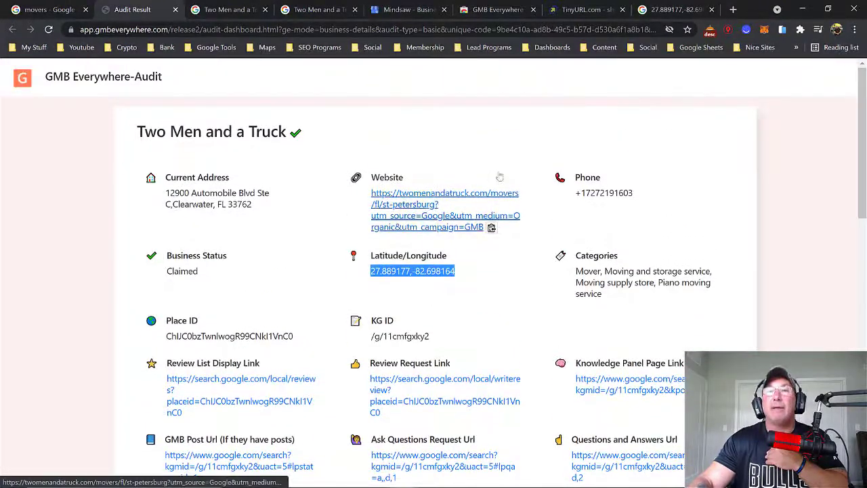
scroll(496, 179, down, 2)
scroll(497, 178, down, 2)
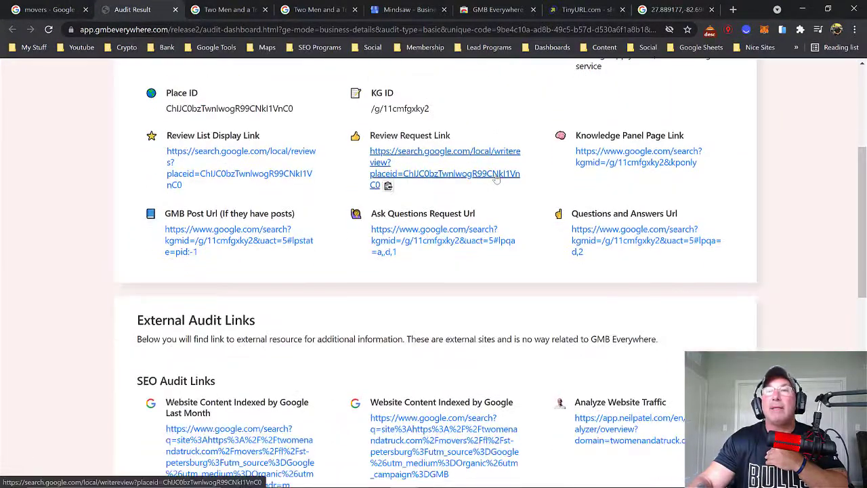
click(588, 165)
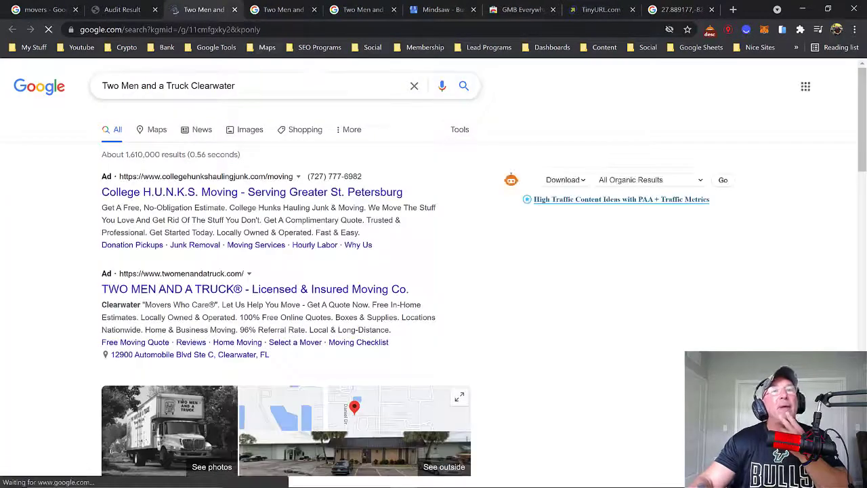
click(252, 32)
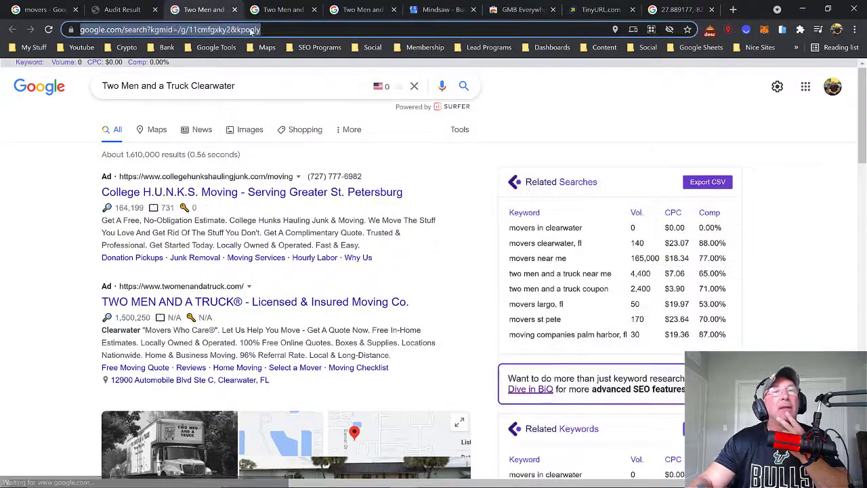
right_click(252, 32)
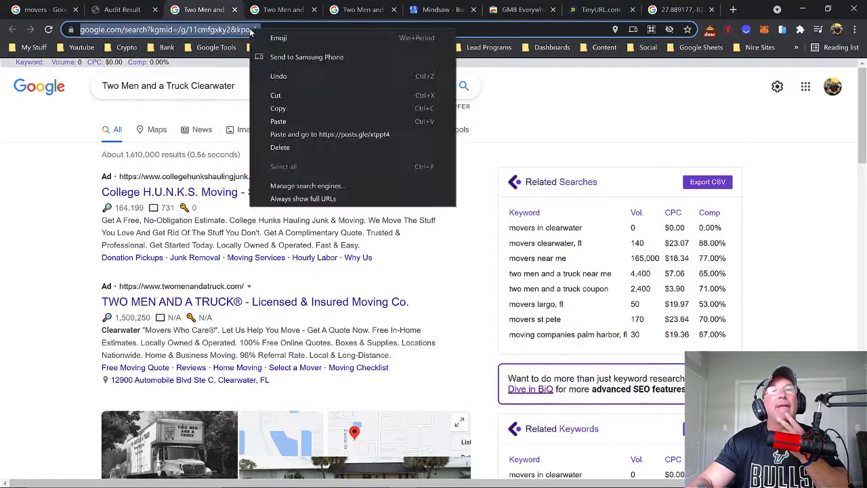
click(278, 109)
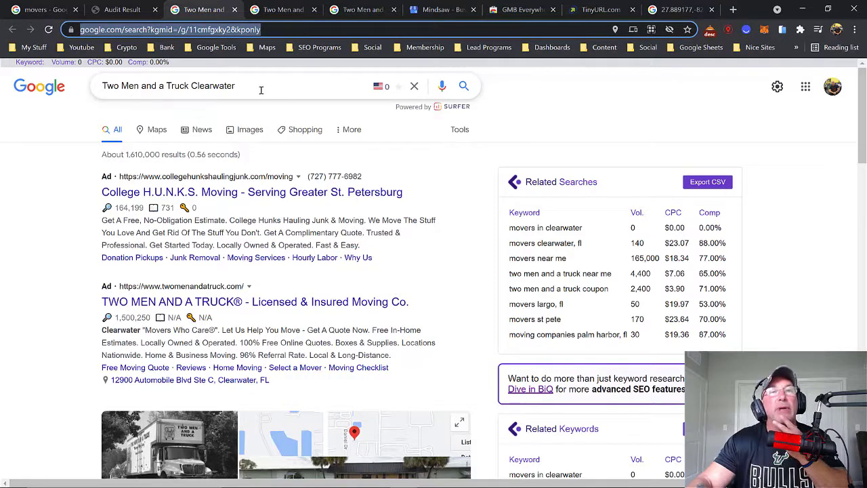
Step: Return to the audit result and view the Website Content Indexed by Google Last Month link, closing its tab
click(122, 9)
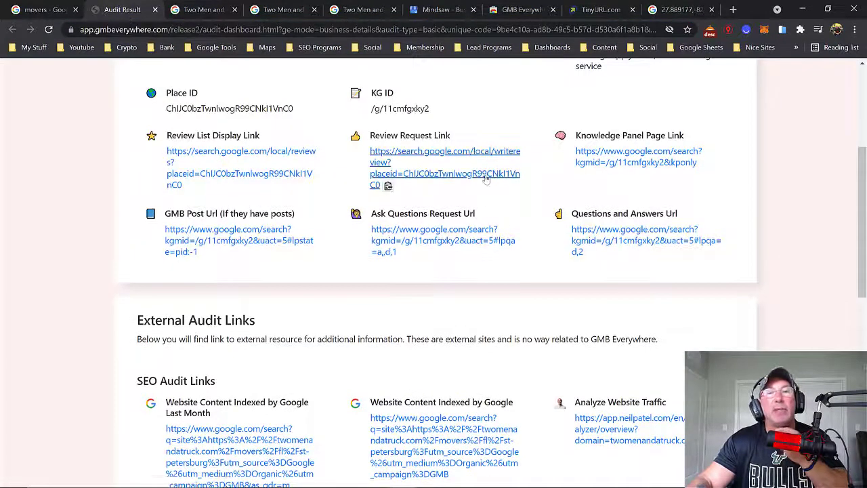
scroll(433, 271, down, 1)
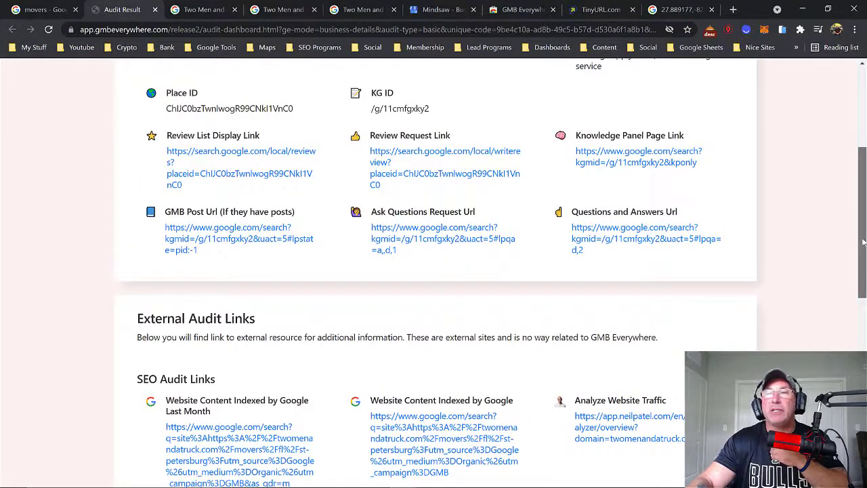
scroll(865, 233, up, 2)
mouse_move(595, 167)
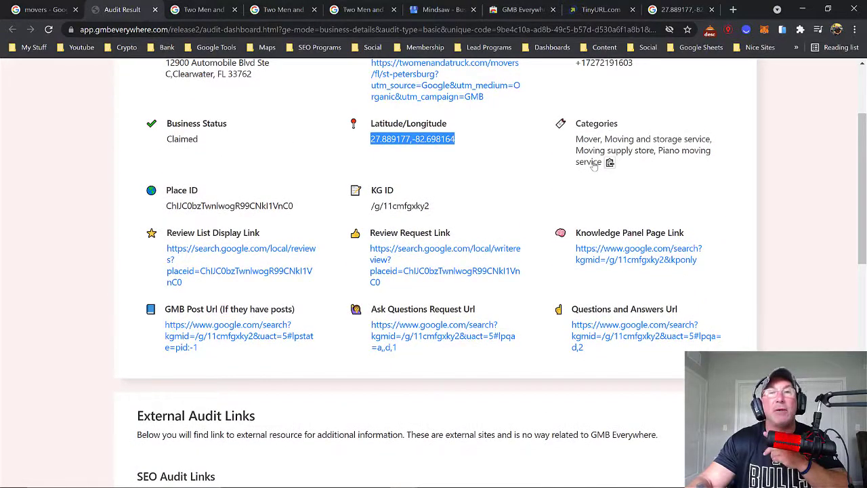
drag(860, 203, 830, 308)
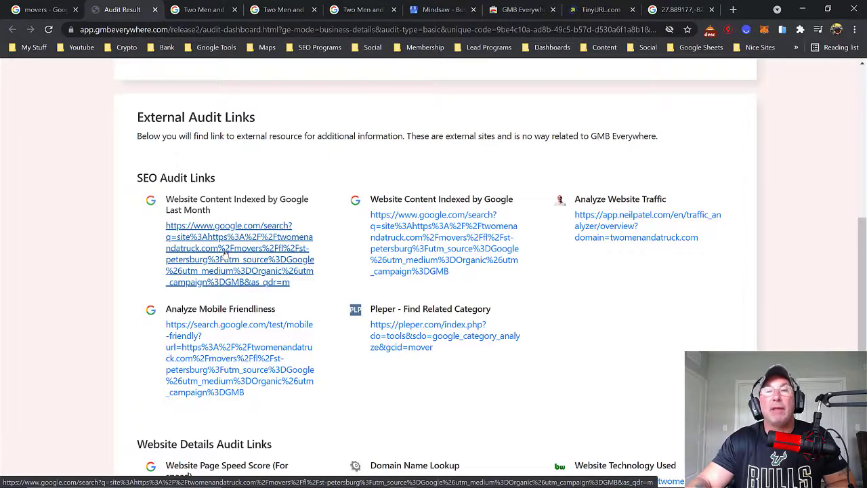
click(225, 252)
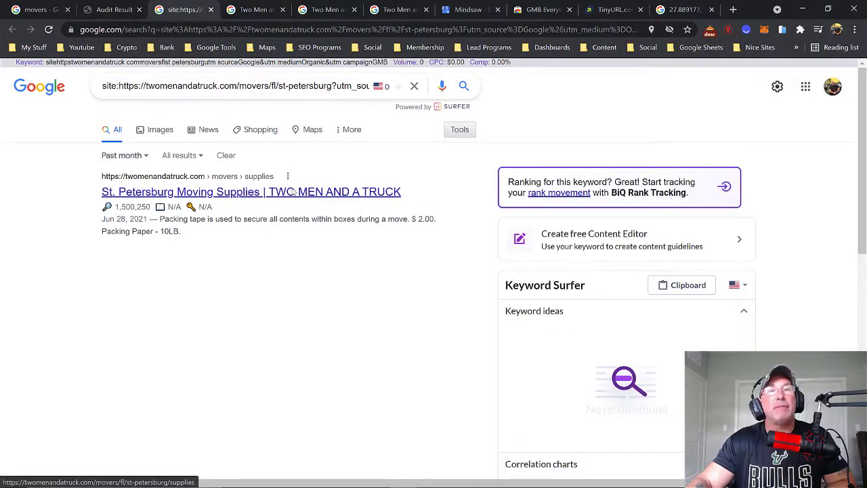
click(212, 10)
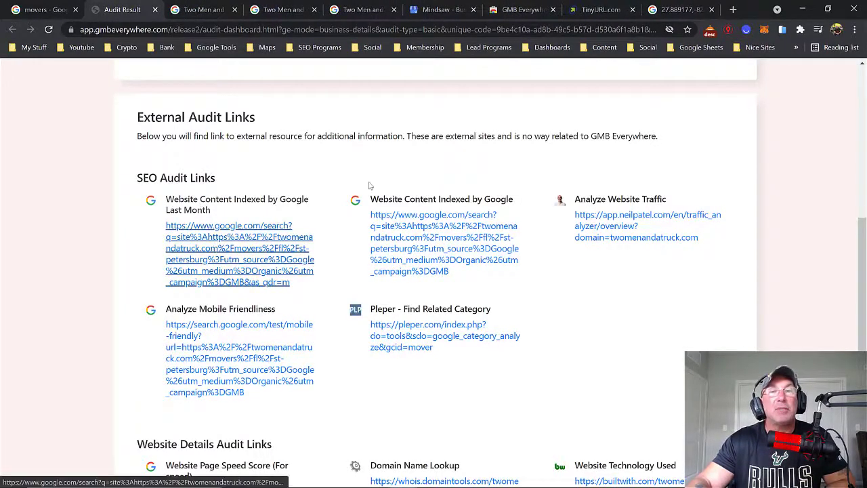
Step: Open the Website Content Indexed by Google link, highlight the site address in the Search Console promotion, and return to the audit
click(431, 248)
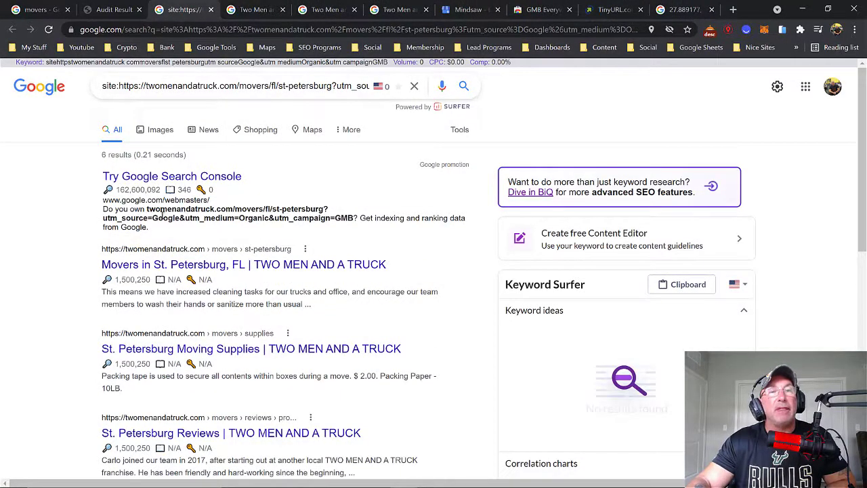
drag(148, 210, 191, 229)
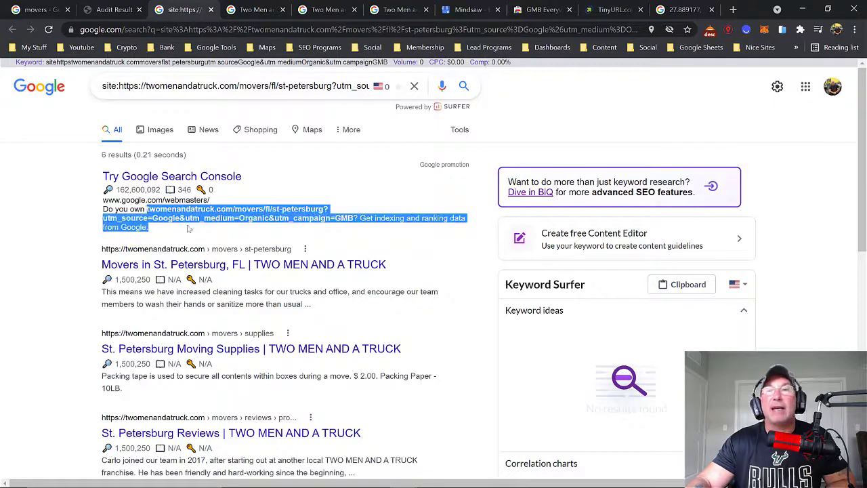
drag(326, 217, 361, 218)
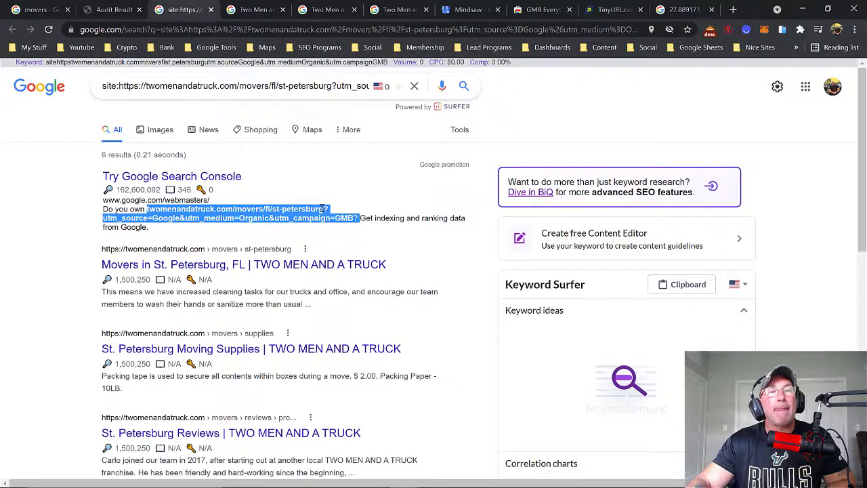
click(114, 8)
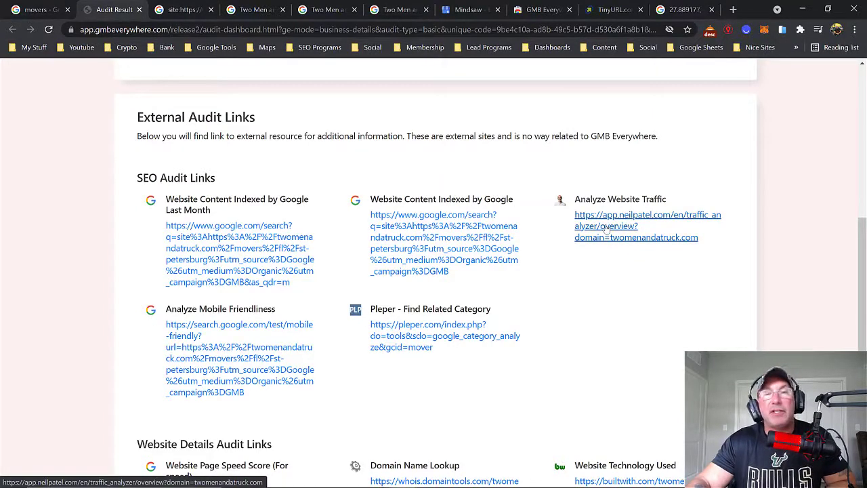
Step: Open the Analyze Mobile Friendliness link, examine the page loading issues and unloaded resources, and close the test
click(244, 346)
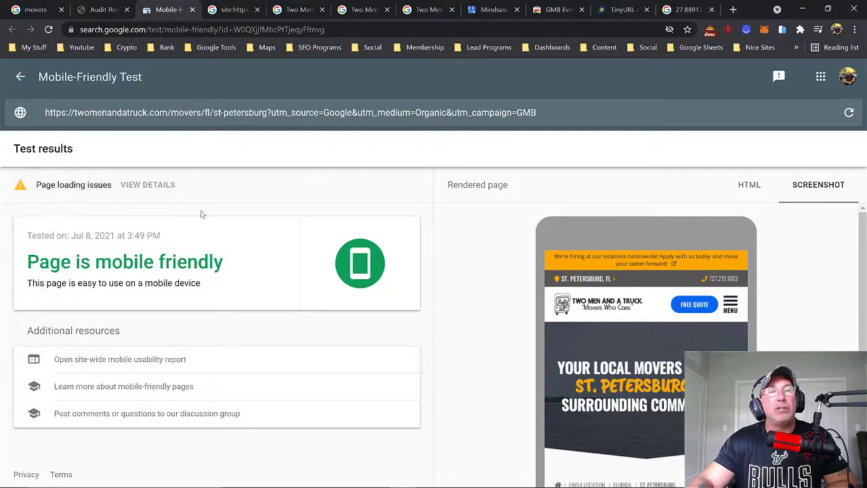
click(166, 187)
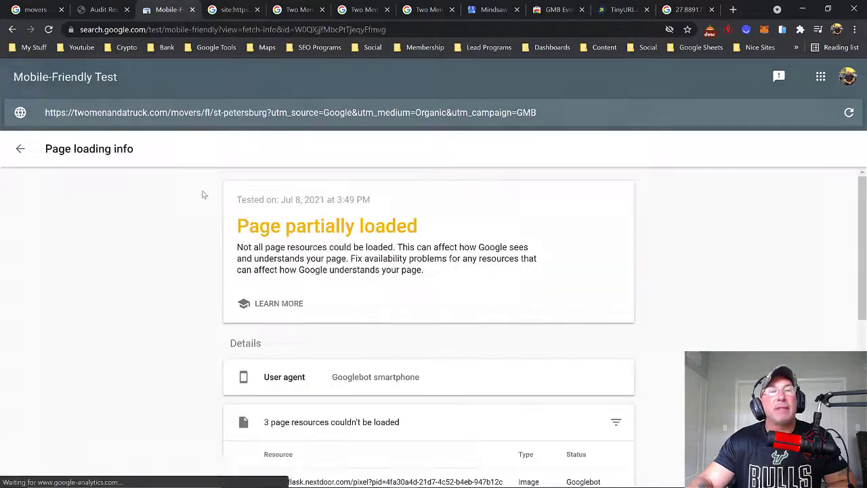
scroll(233, 311, down, 2)
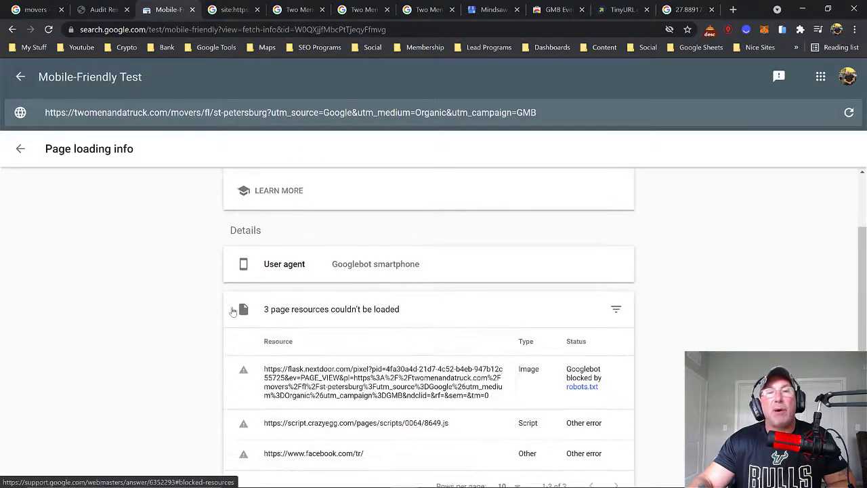
scroll(234, 311, down, 2)
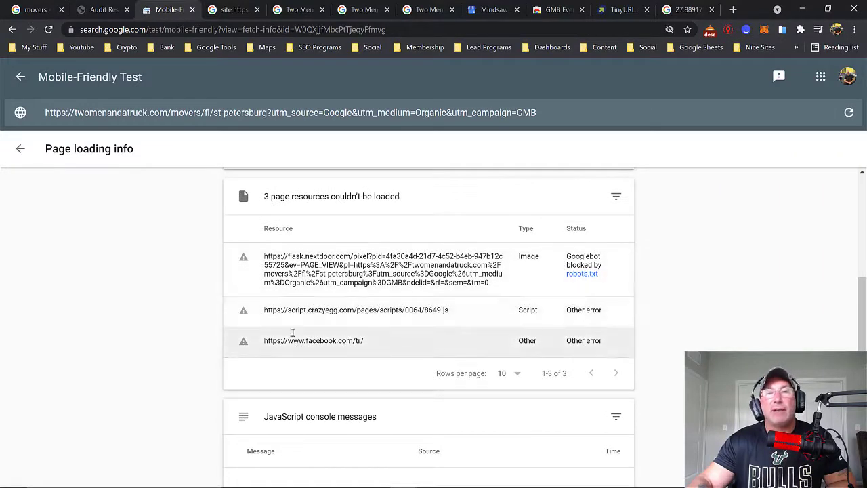
scroll(281, 300, up, 2)
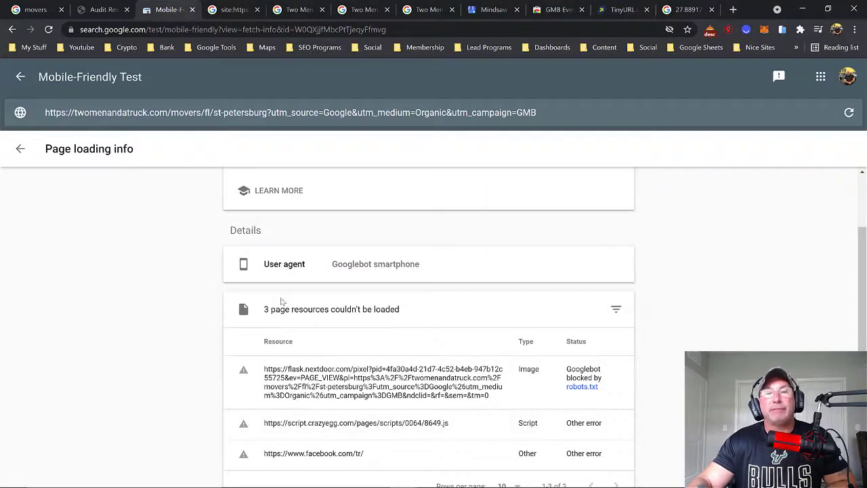
scroll(281, 300, down, 2)
scroll(284, 304, up, 3)
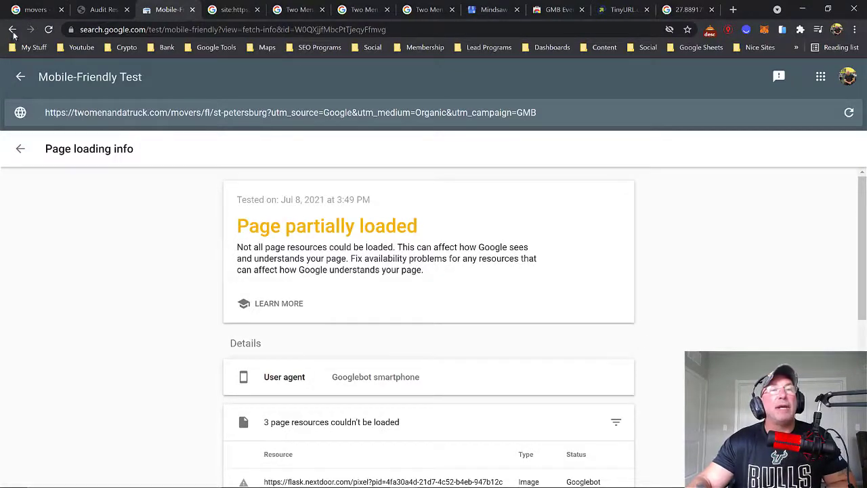
click(192, 9)
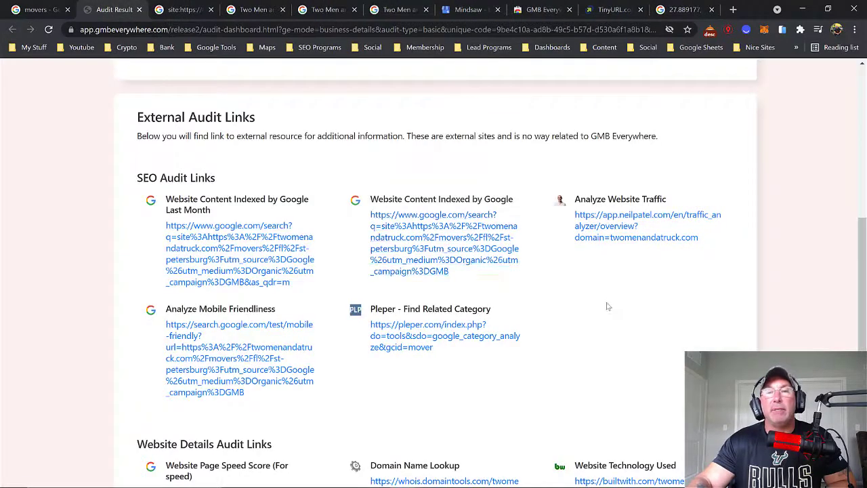
Step: Open the Website History link, view the June 6, 2002 snapshot of twomenandatruck.com, and return to the capture calendar
scroll(606, 306, down, 3)
scroll(608, 308, down, 2)
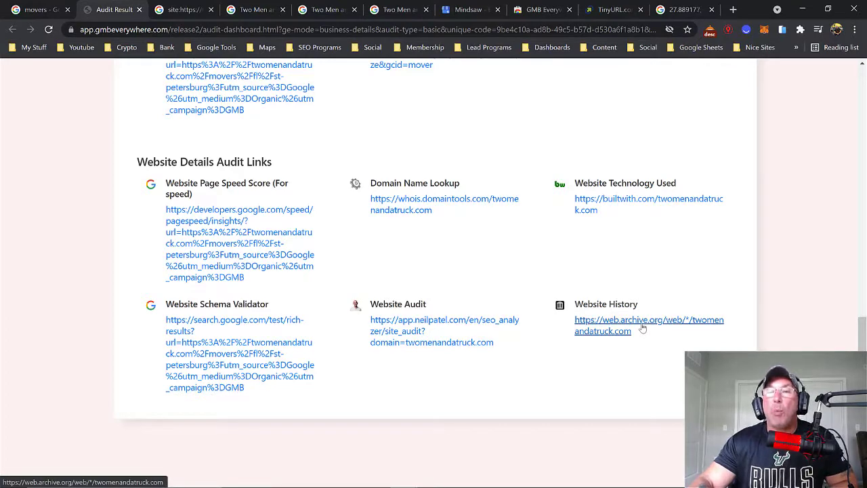
click(642, 328)
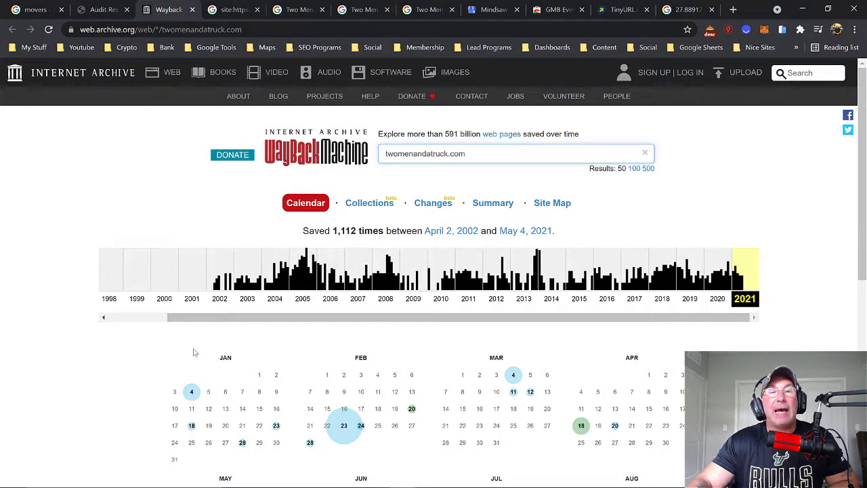
click(220, 290)
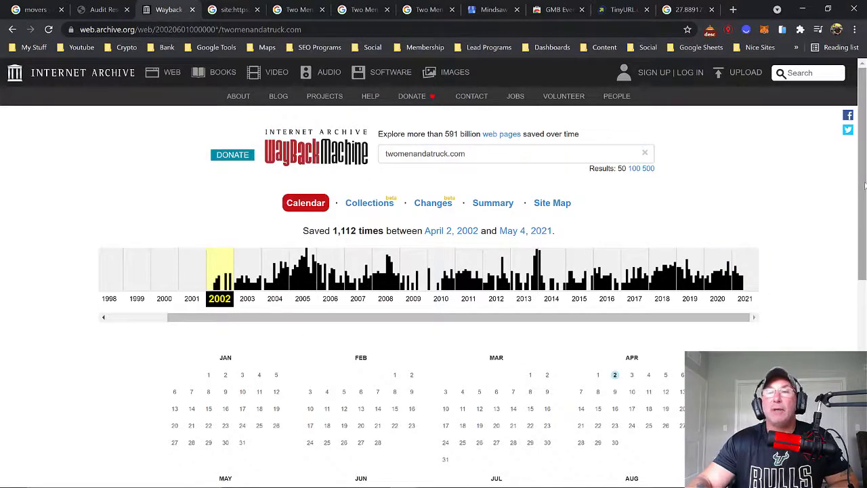
scroll(401, 313, down, 3)
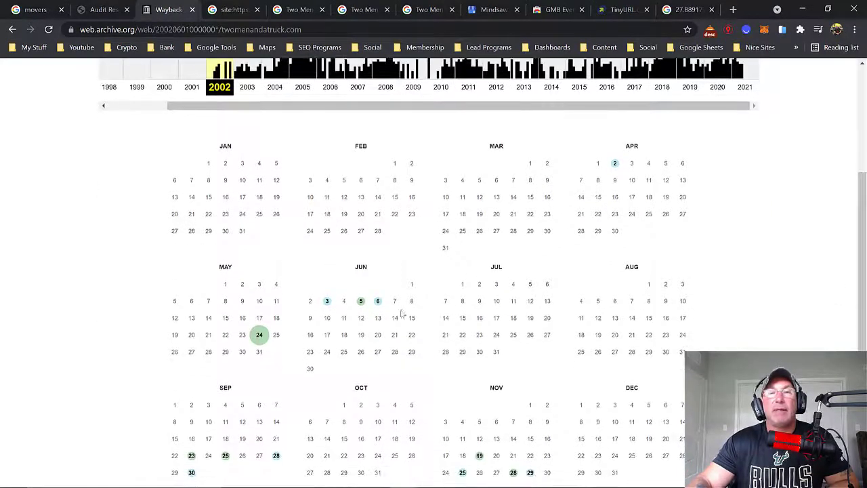
mouse_move(380, 305)
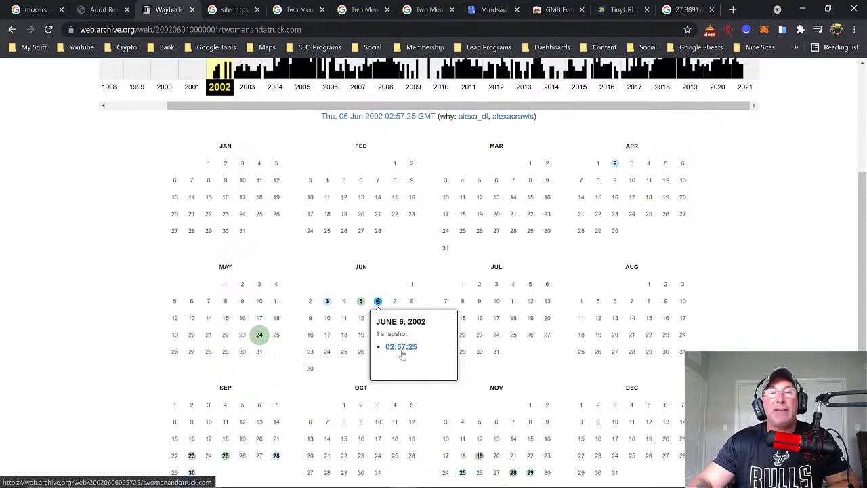
click(403, 349)
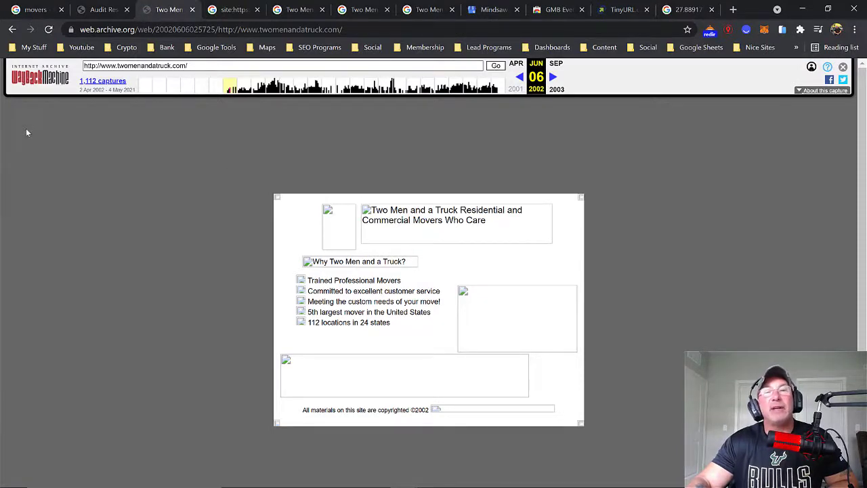
click(13, 30)
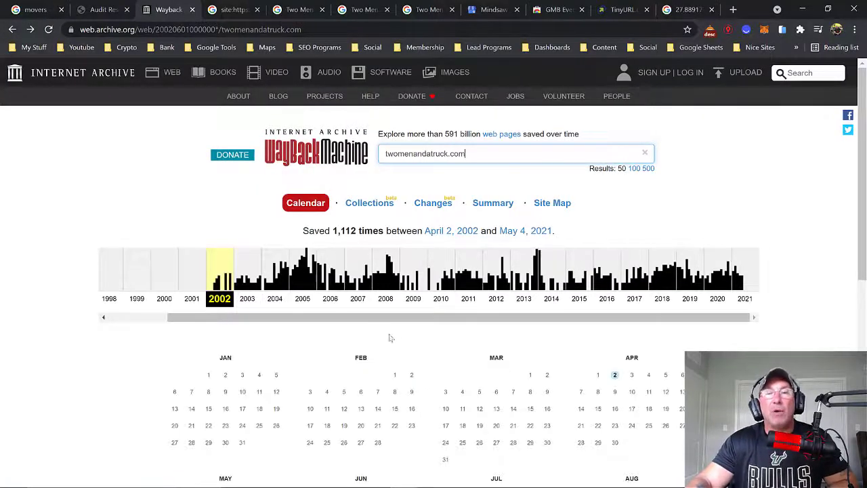
Step: View the April 2, 2002 snapshot of twomenandatruck.com and go back to the calendar
scroll(391, 339, down, 1)
scroll(389, 342, down, 2)
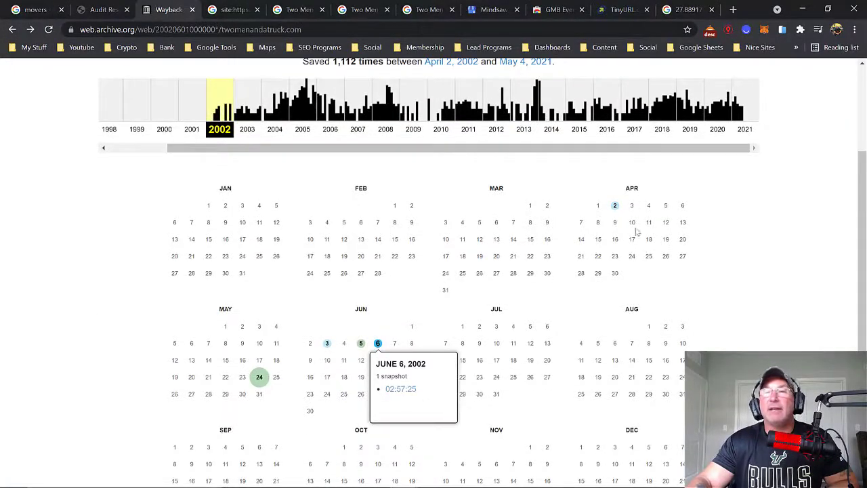
mouse_move(615, 208)
click(635, 251)
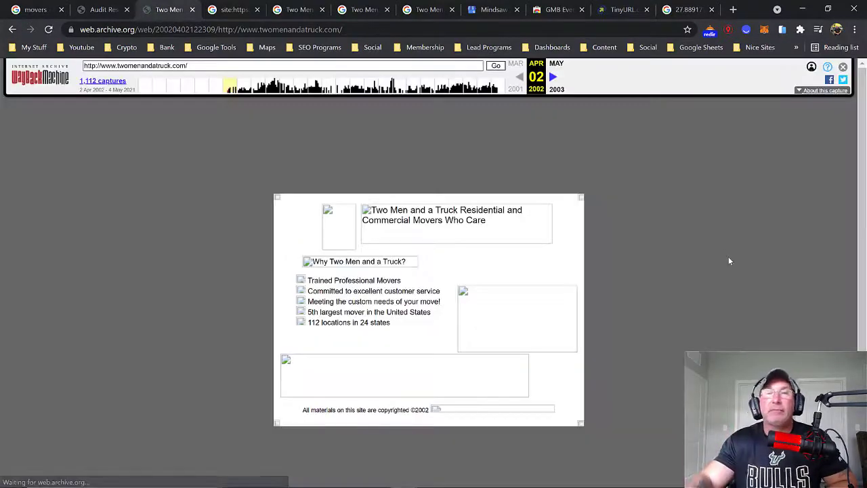
click(11, 29)
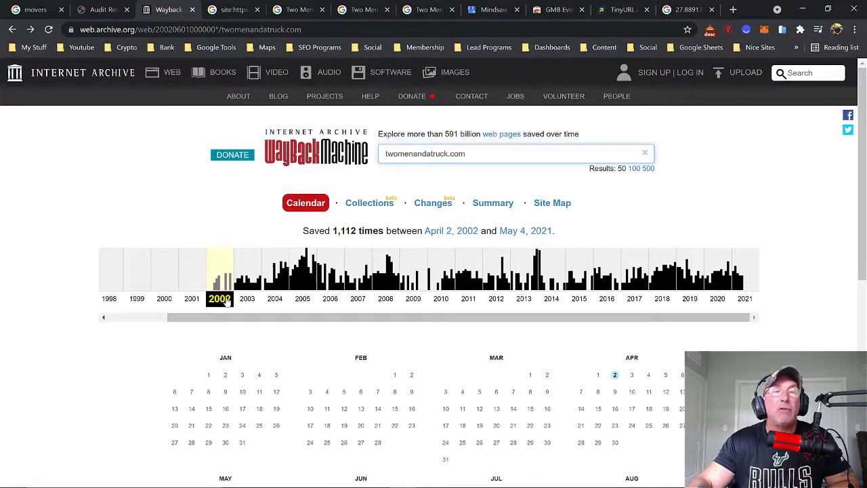
Step: Look through the capture timeline's years before 2002 and return to the 2002 calendar
drag(224, 320, 176, 318)
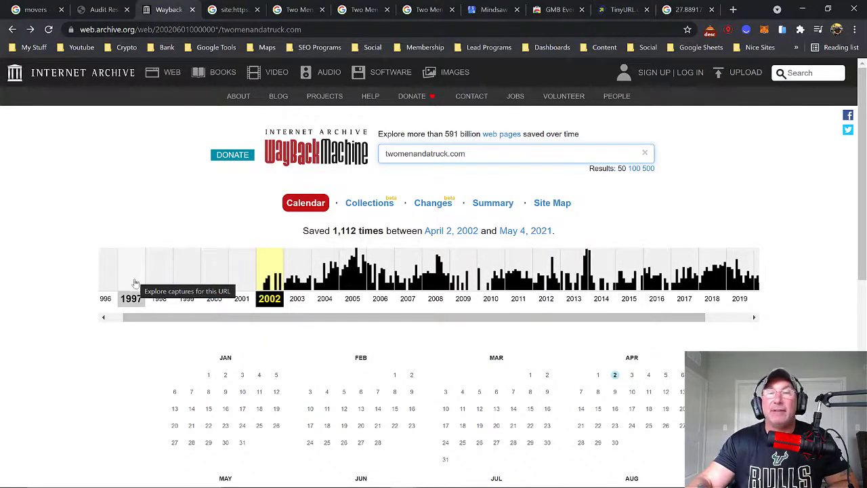
drag(184, 318, 228, 320)
scroll(376, 346, down, 3)
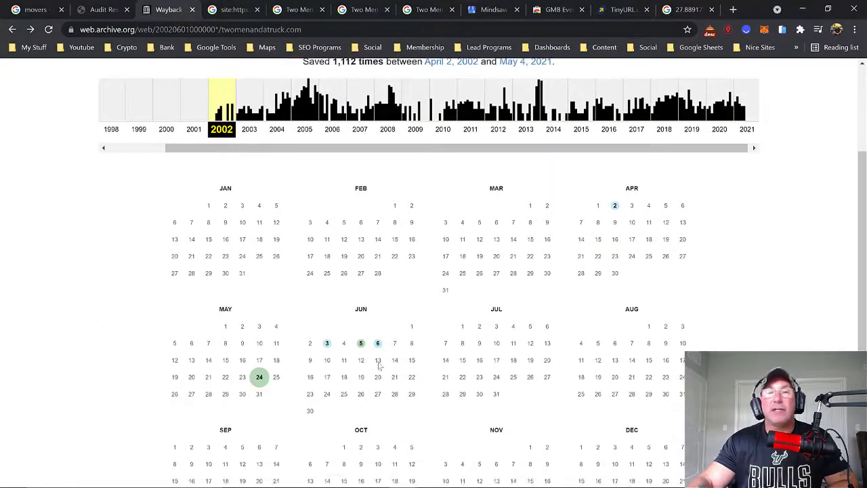
Step: View the May 24, 2002 snapshot of twomenandatruck.com and return to the capture calendar
mouse_move(264, 382)
click(282, 422)
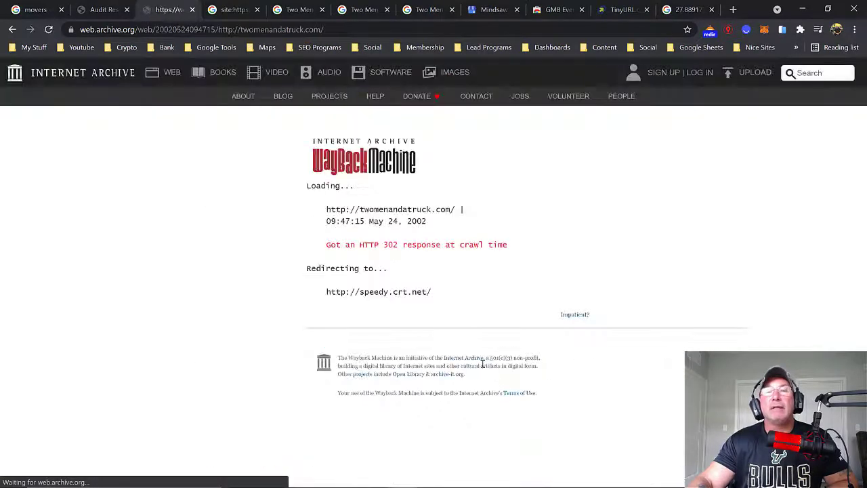
click(12, 31)
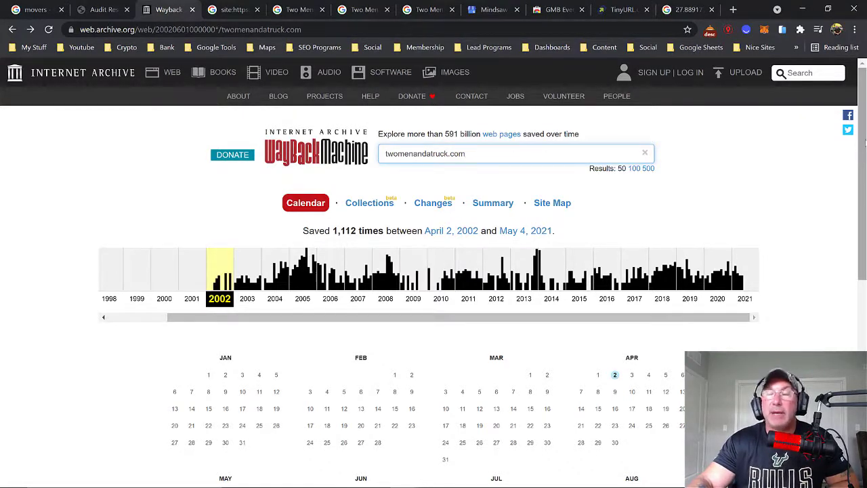
Step: View the November 29, 2002 snapshot of twomenandatruck.com
drag(864, 142, 864, 296)
mouse_move(532, 332)
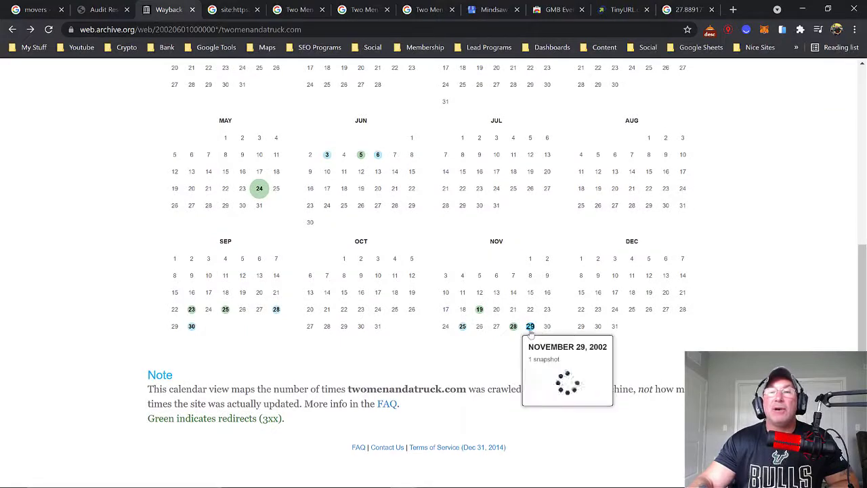
click(552, 374)
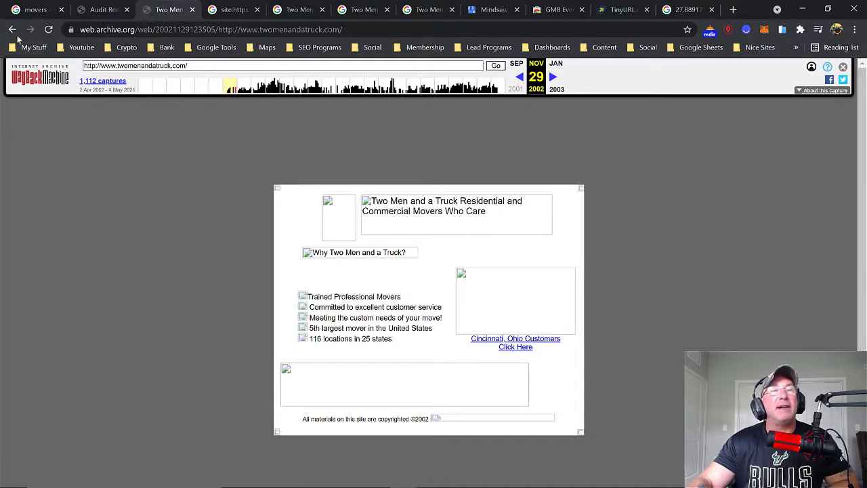
Step: Return to the Two Men and a Truck audit results and open the GMB Everywhere home page from there
click(98, 10)
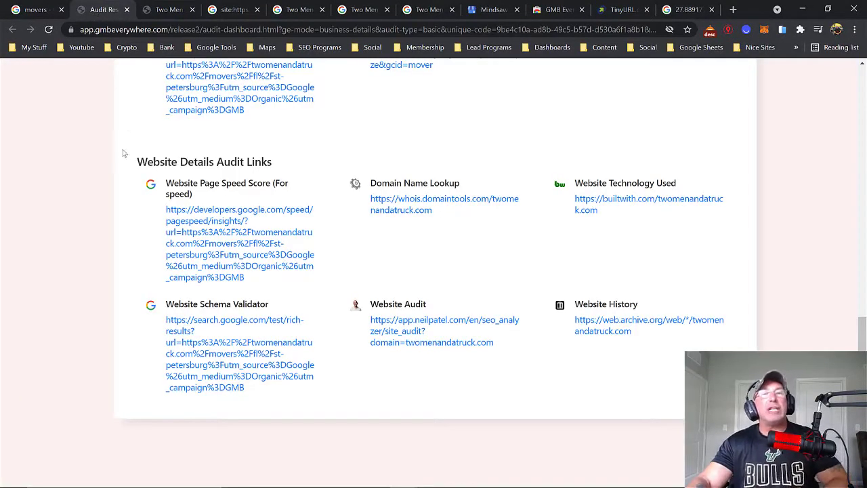
scroll(123, 149, up, 5)
scroll(125, 147, up, 5)
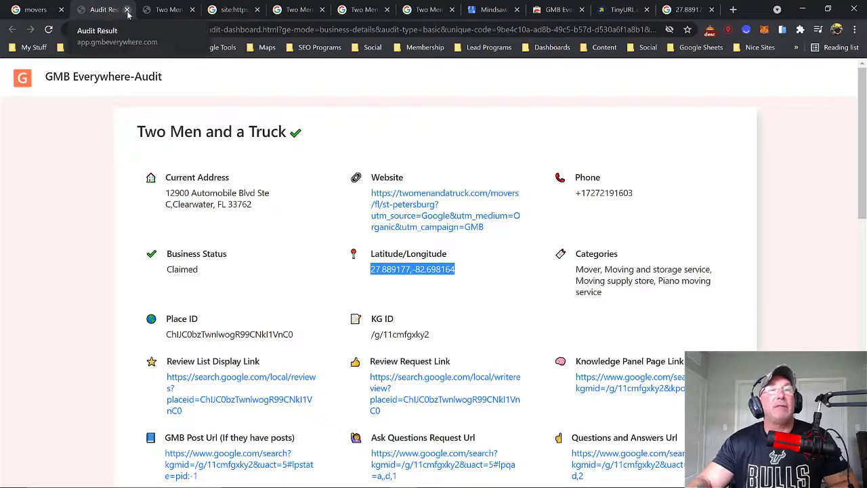
click(70, 80)
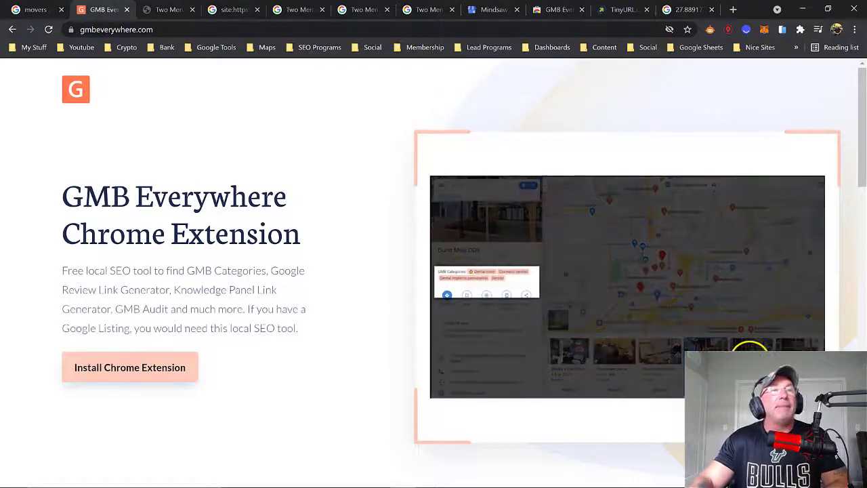
Step: From the movers search, run the Review Audit for Two Men and a Truck, going through its Google reviews from newest to oldest
click(37, 12)
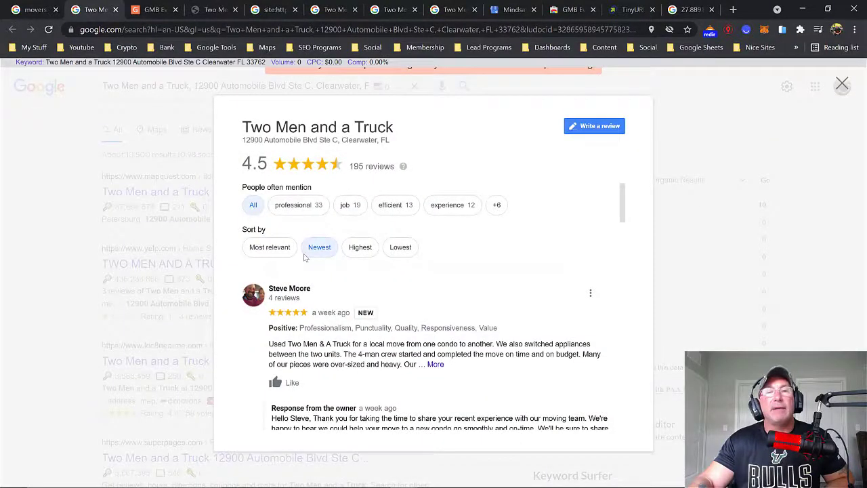
scroll(586, 214, down, 10)
scroll(492, 227, down, 15)
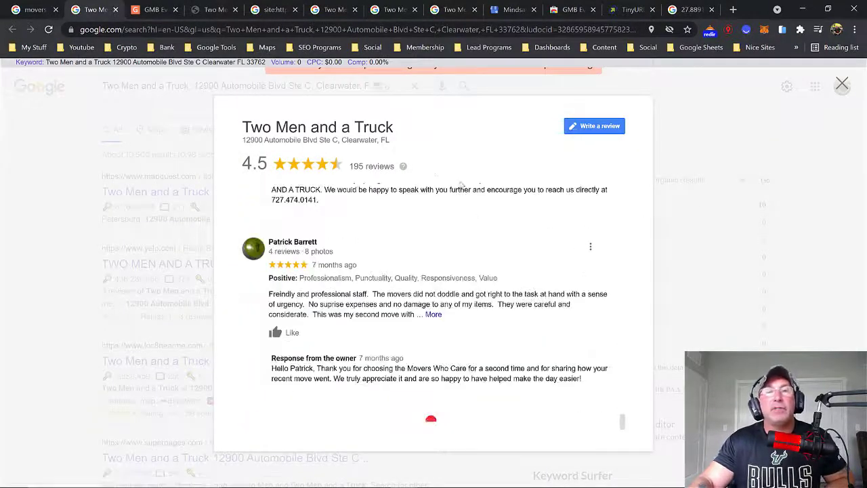
scroll(406, 190, down, 15)
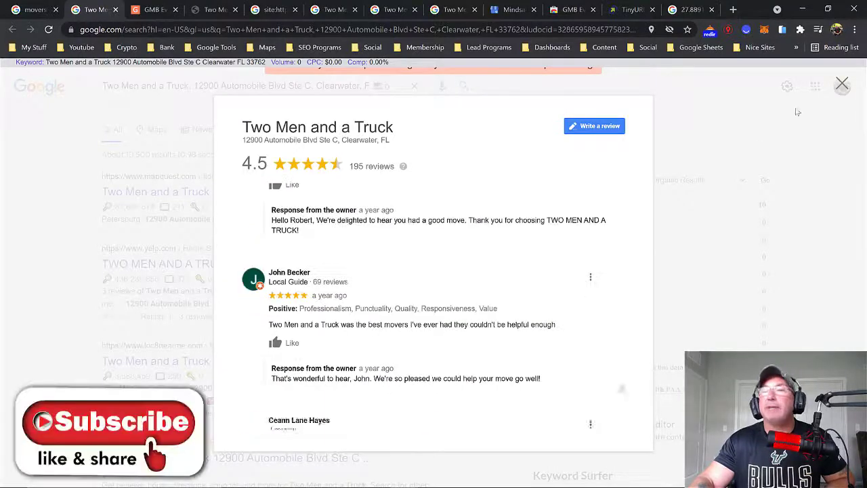
scroll(839, 84, down, 10)
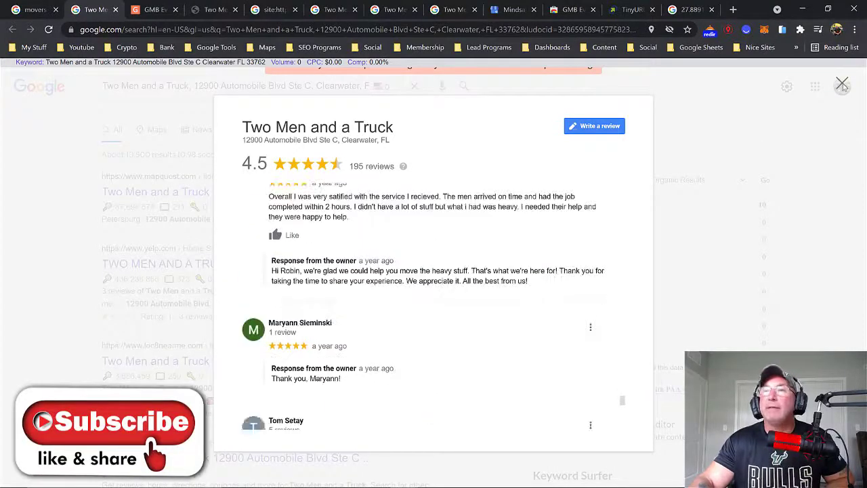
scroll(841, 88, down, 12)
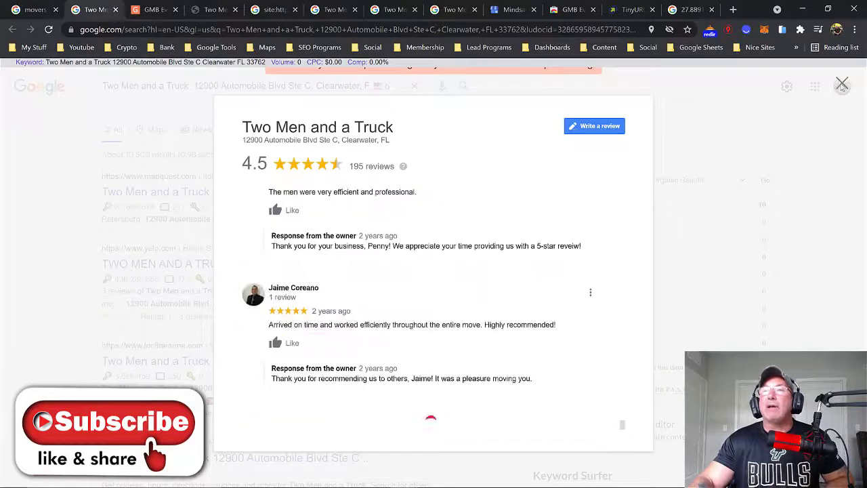
scroll(842, 87, down, 12)
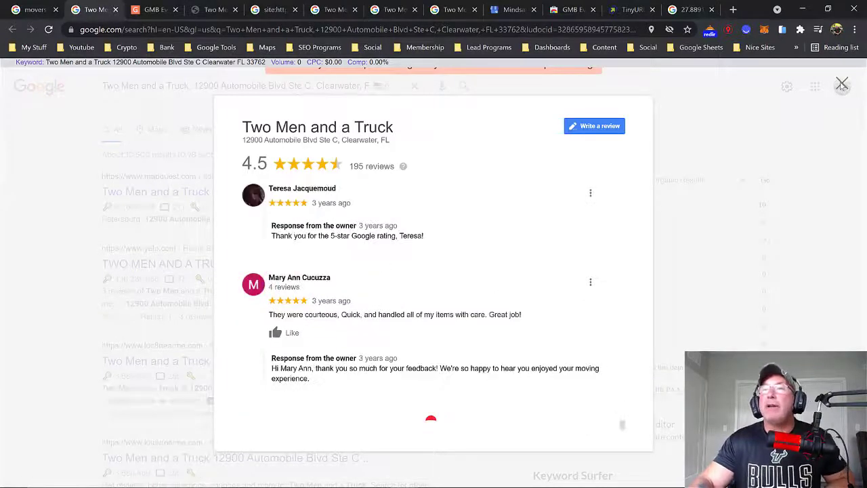
scroll(841, 86, down, 10)
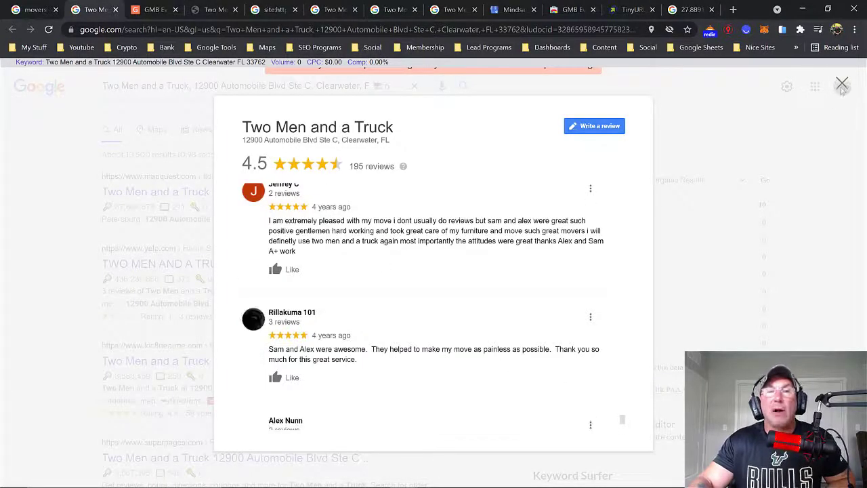
Step: Examine the Review Audit's chart of total reviews over time and the review statistics below it
key(alt+Left)
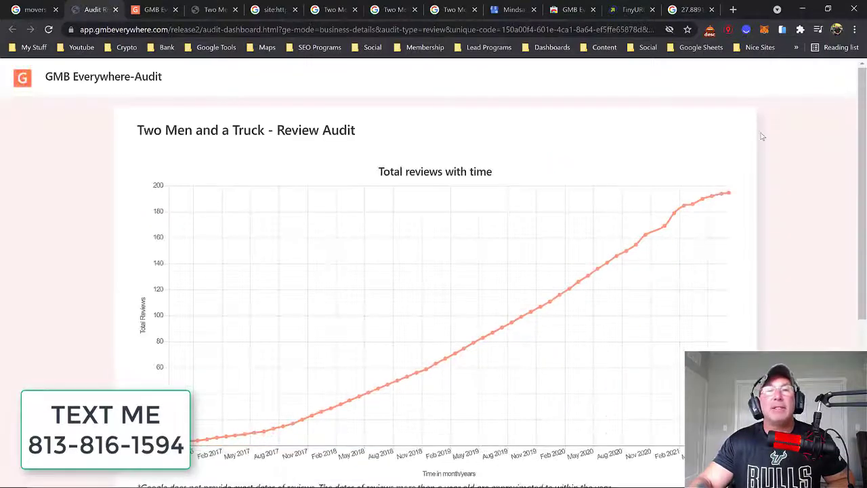
drag(862, 141, 839, 288)
scroll(837, 291, up, 4)
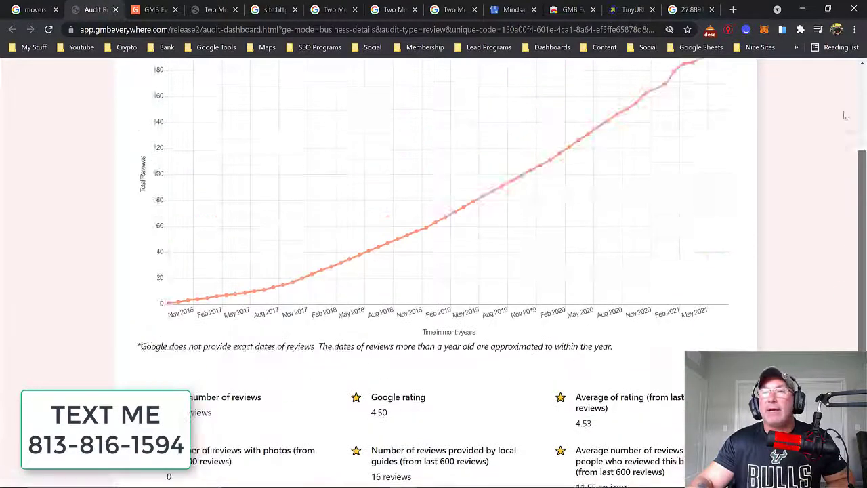